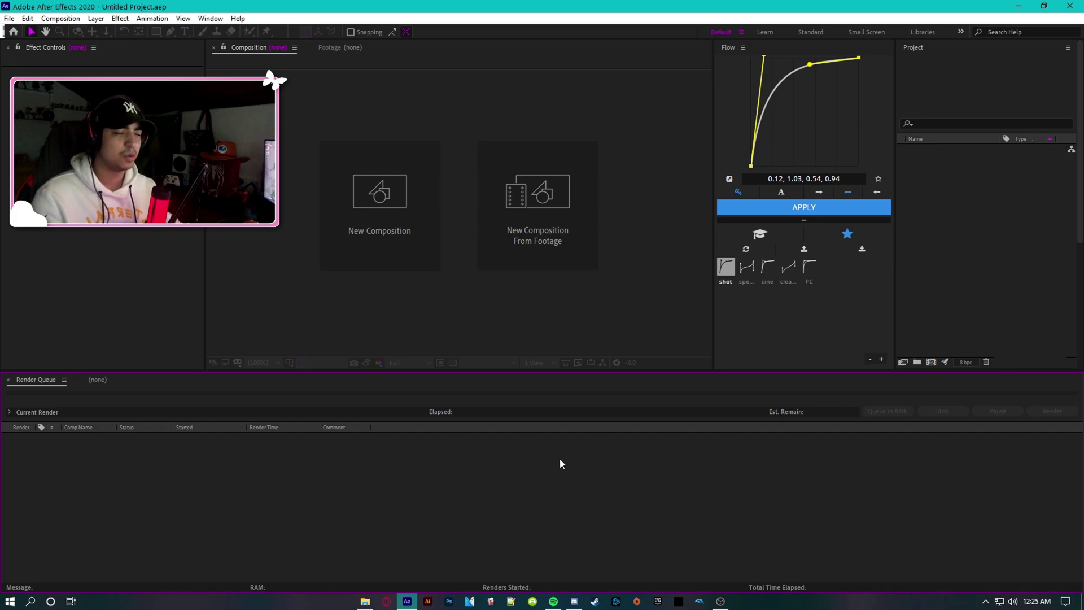
Step: Import the three video files from the desktop's tutorial folder into the project
click(365, 601)
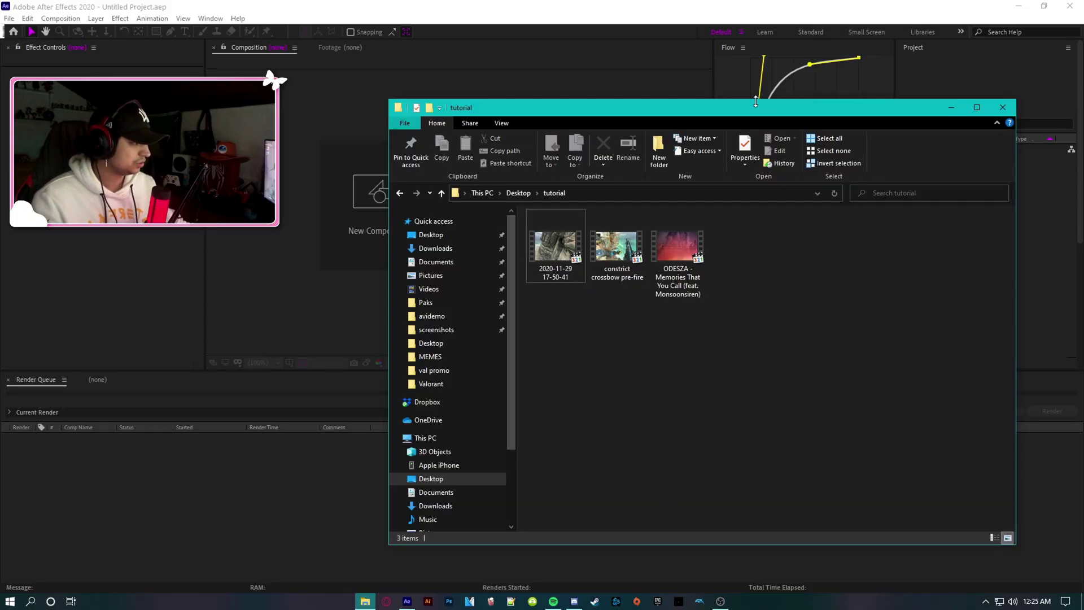
drag(756, 101, 466, 90)
drag(435, 298, 255, 231)
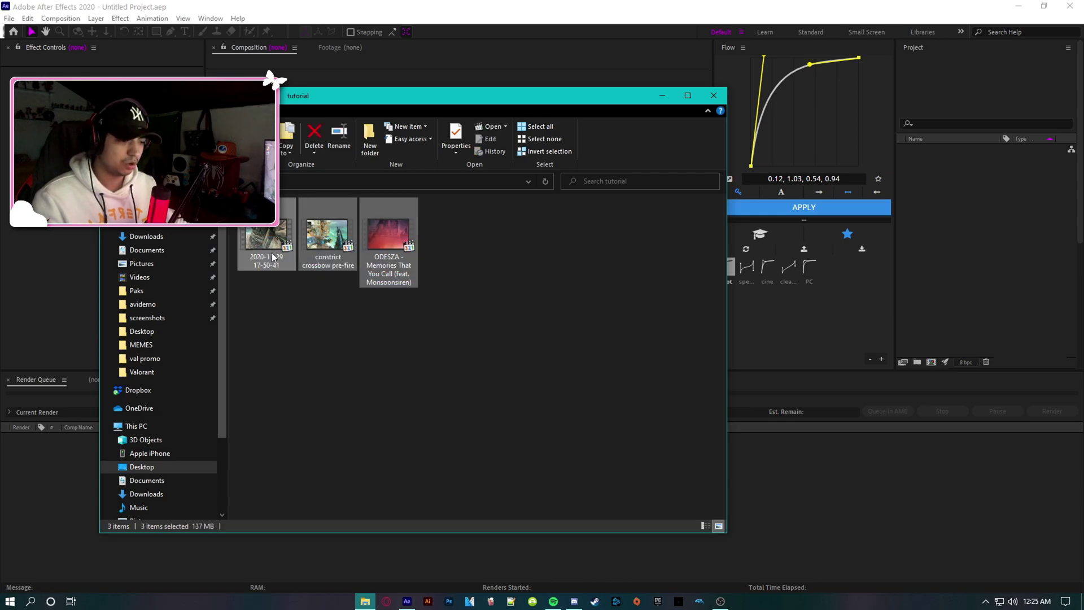
drag(281, 265, 938, 249)
Step: Create a composition from the ODESZA song video and put it with its source file in a new folder named song
drag(933, 172, 949, 189)
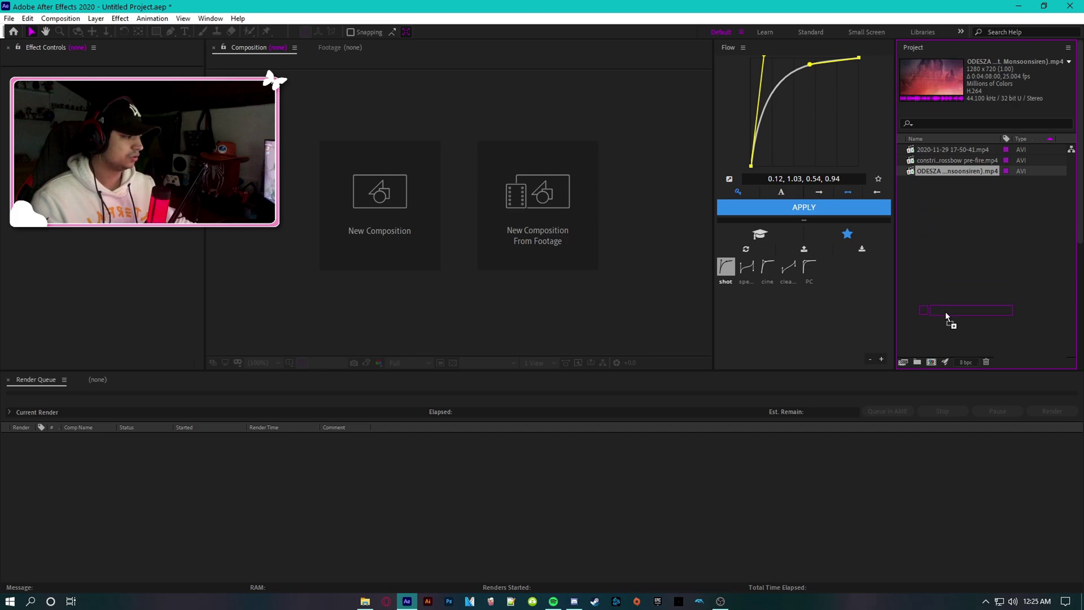
drag(933, 367, 932, 362)
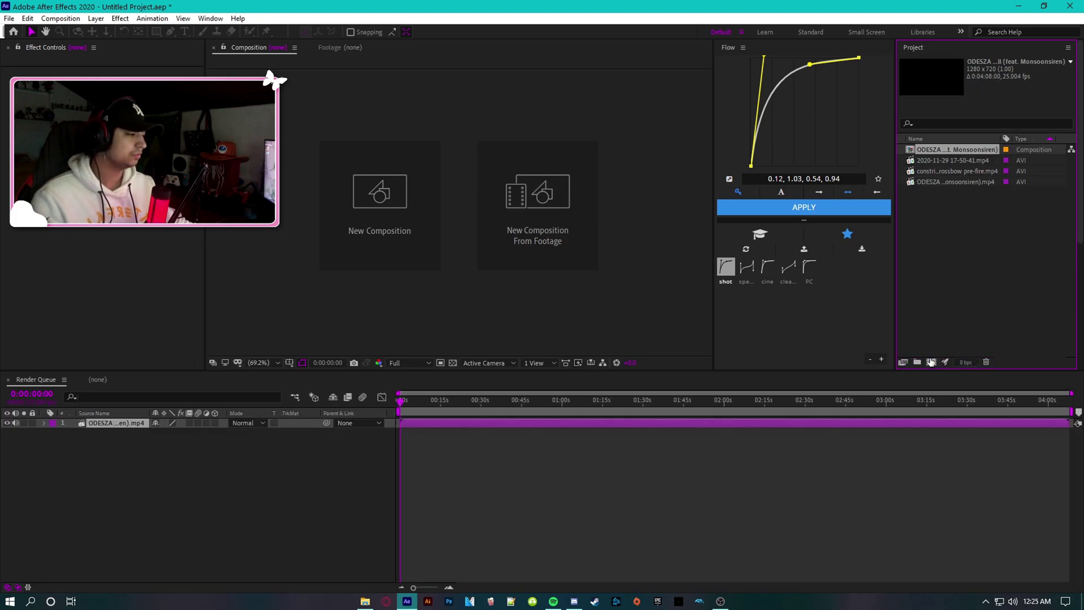
ctrl+click(938, 182)
drag(939, 185, 917, 362)
text(song)
key(Return)
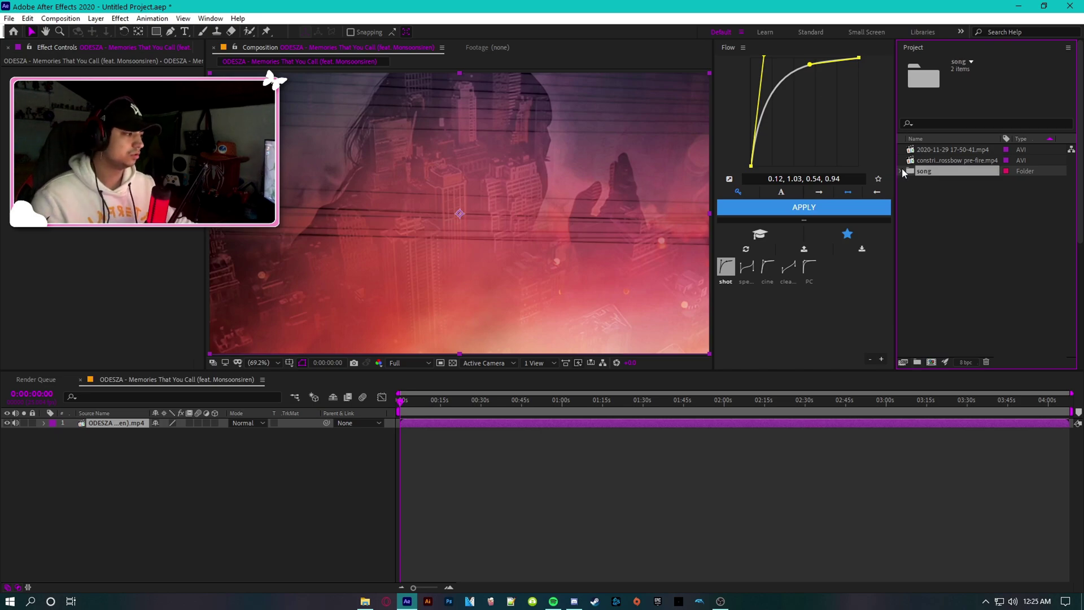
click(901, 169)
click(902, 170)
click(927, 160)
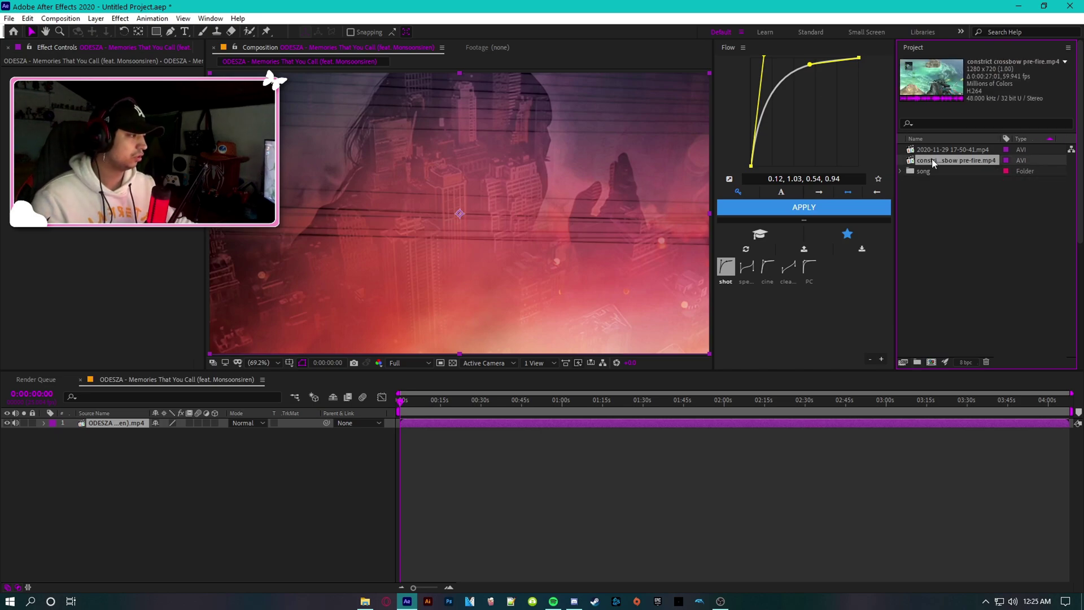
drag(933, 164, 919, 362)
text(clips)
key(Return)
drag(937, 149, 919, 363)
text(cines)
key(Return)
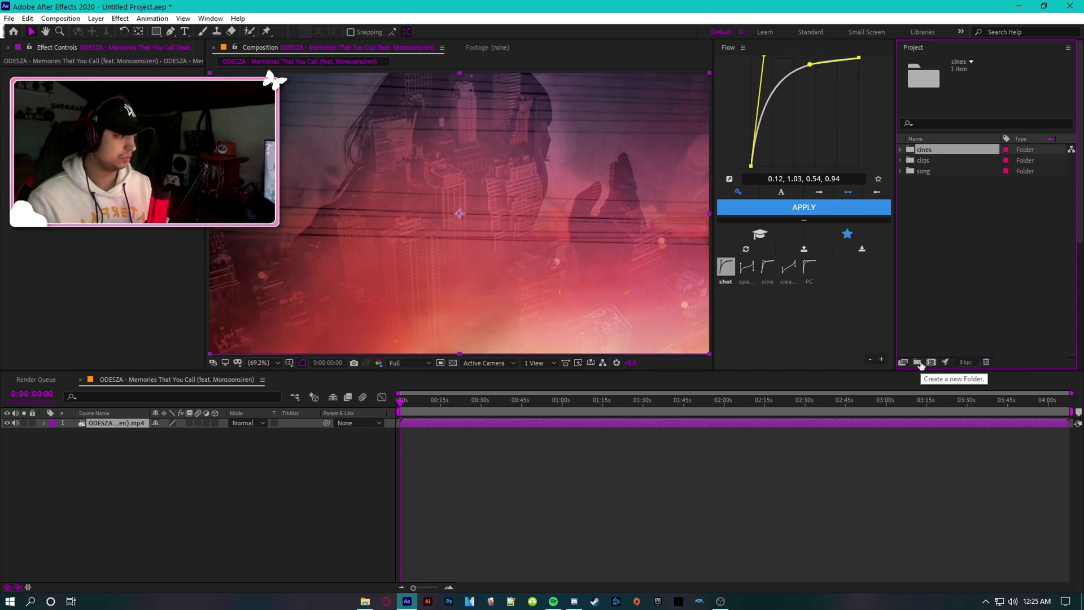
Step: Open the settings of the composition in the song folder and shorten its name to Memories That You Call
double_click(922, 171)
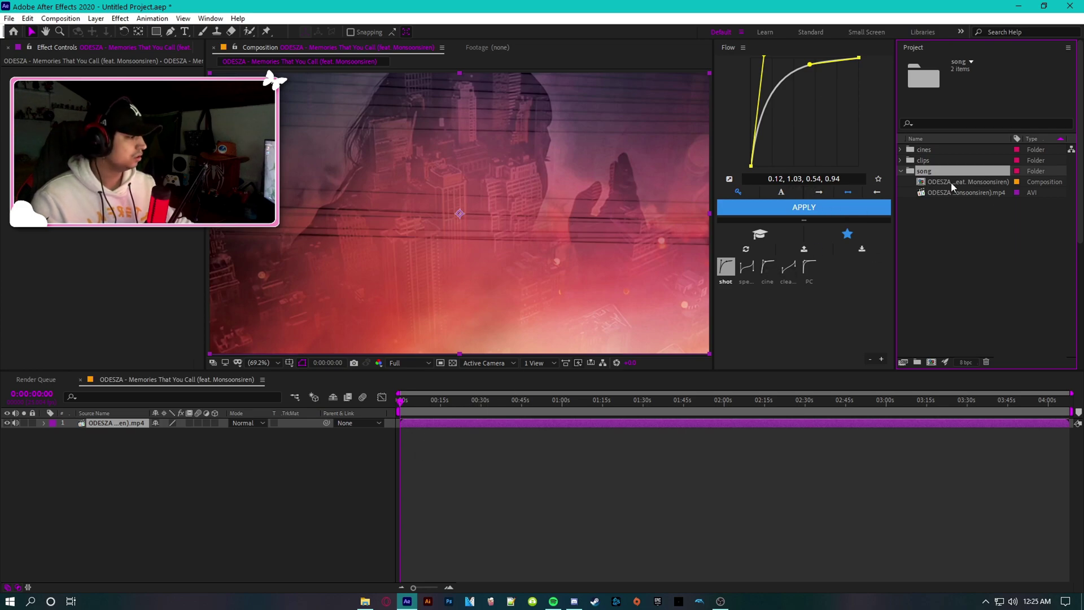
right_click(952, 184)
click(994, 192)
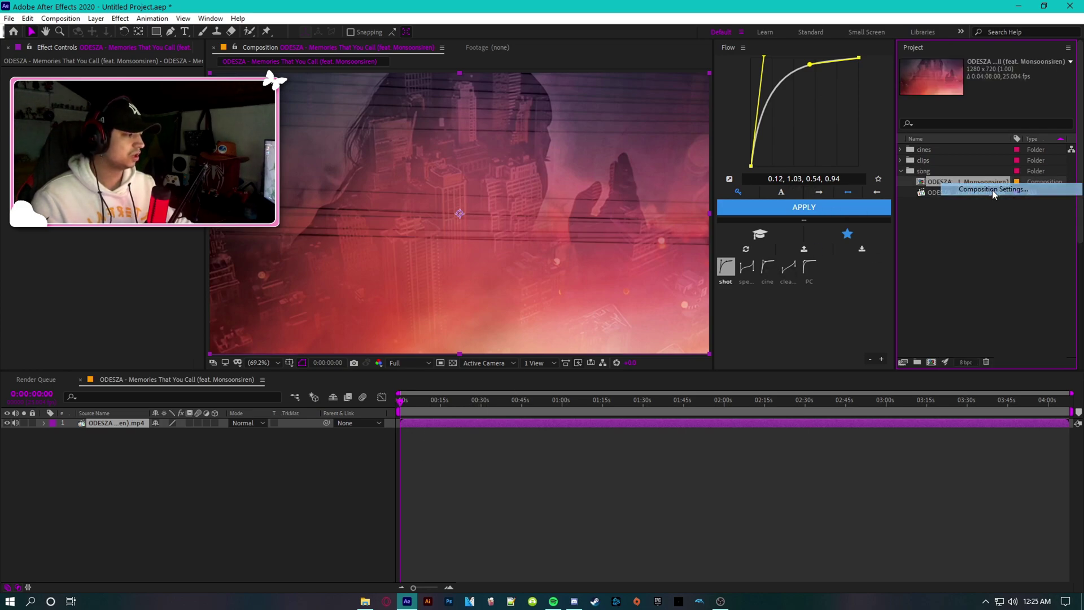
drag(640, 219, 616, 164)
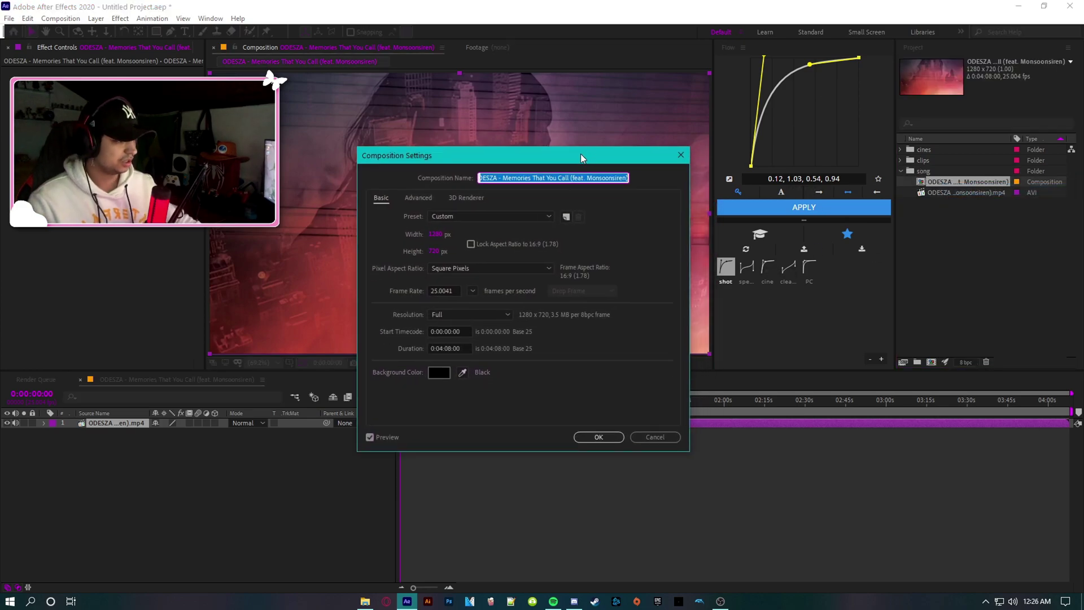
click(509, 178)
drag(504, 177, 388, 181)
key(BackSpace)
drag(549, 177, 633, 179)
key(BackSpace)
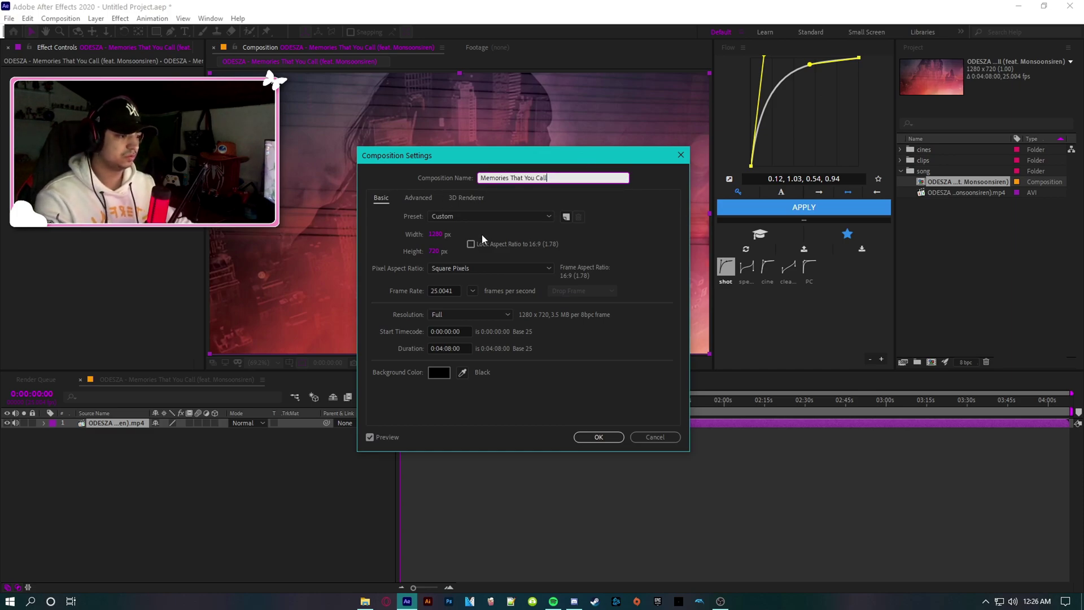
Step: Set the composition size to 1920 × 1080 px and lock the aspect ratio to 16:9
click(435, 234)
text(1920)
click(471, 244)
click(436, 251)
text(1080)
click(471, 244)
click(436, 233)
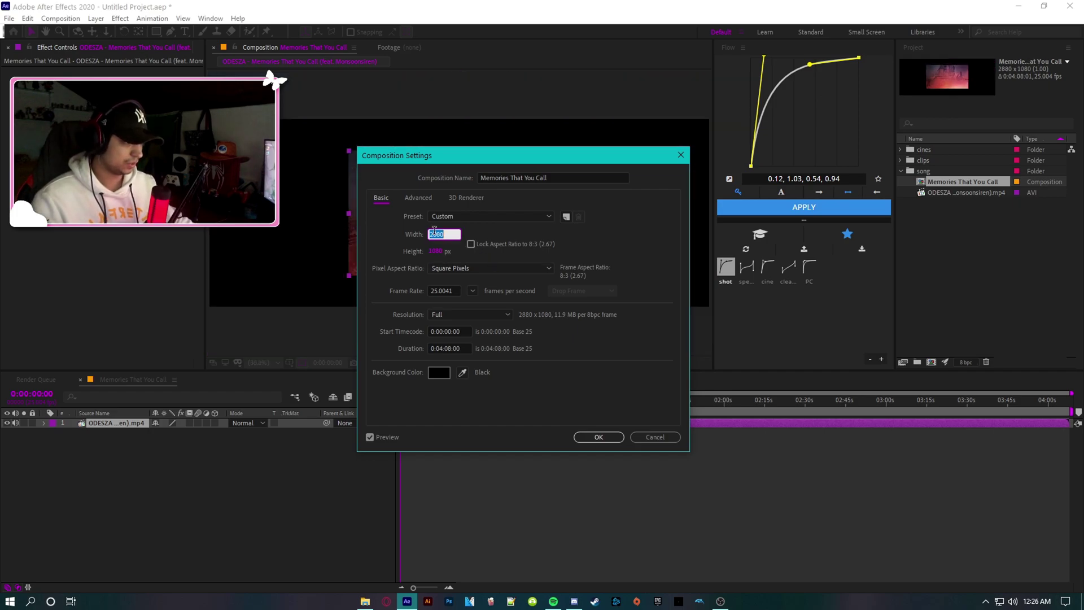
text(1920)
click(503, 251)
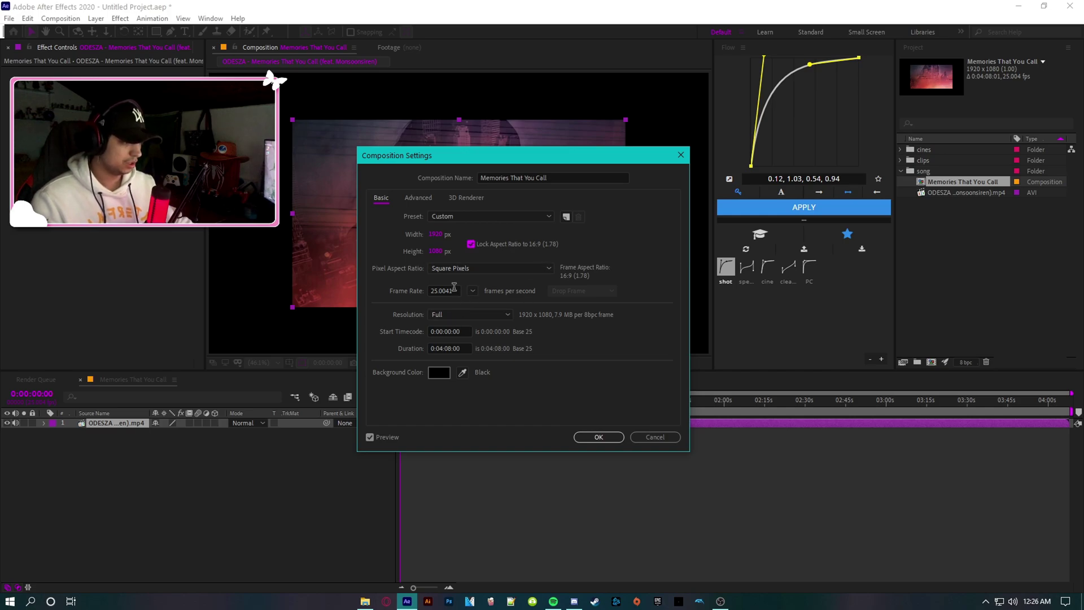
Step: Set the composition's frame rate to 24 frames per second and apply the settings
click(473, 290)
click(480, 352)
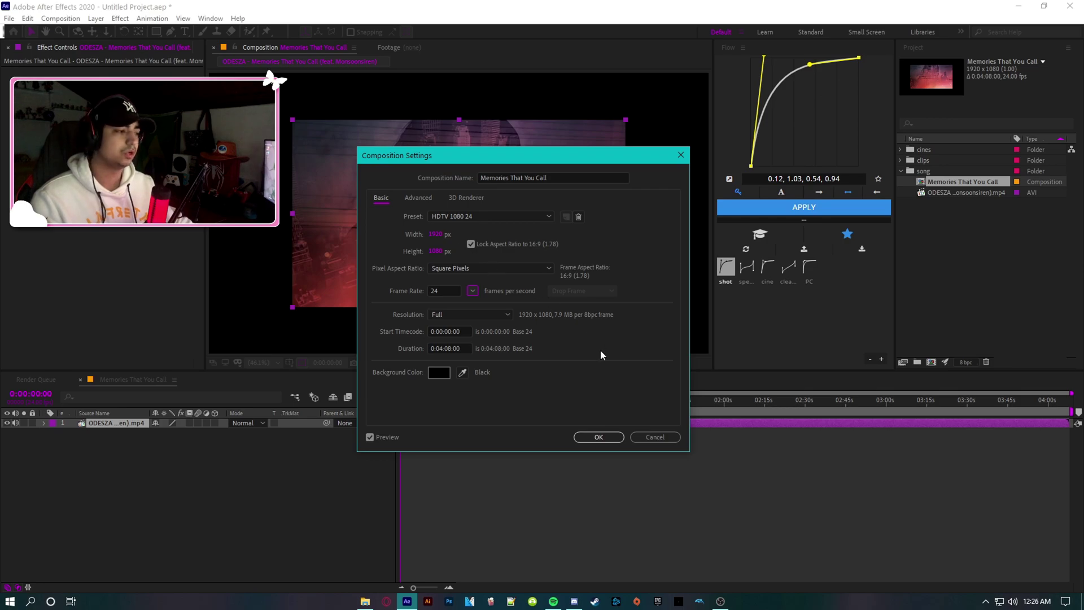
click(598, 436)
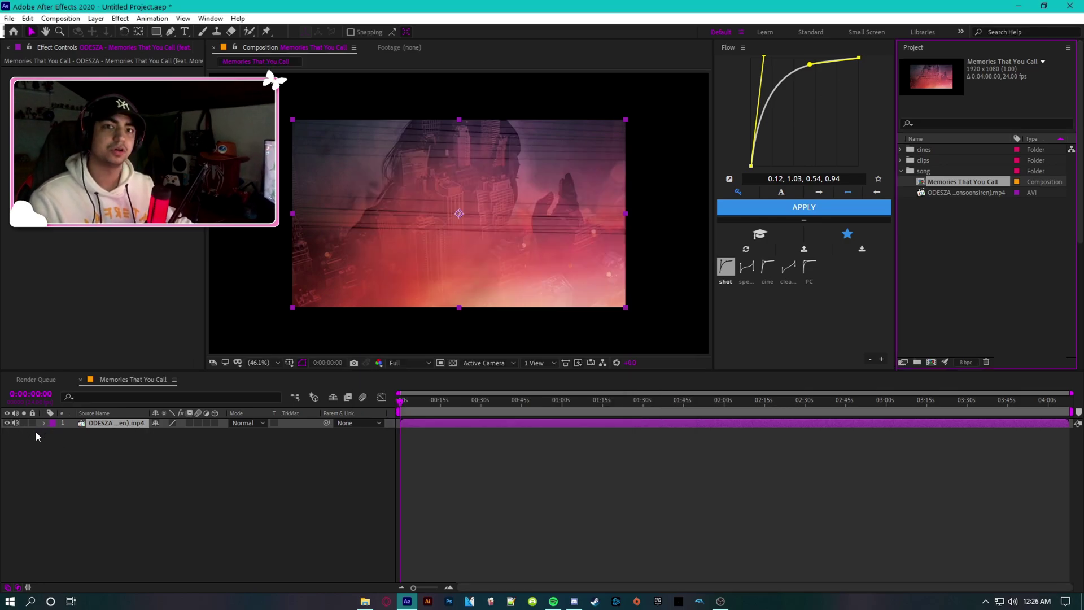
Step: Hide the song layer's picture and display its audio waveform in the timeline
click(8, 424)
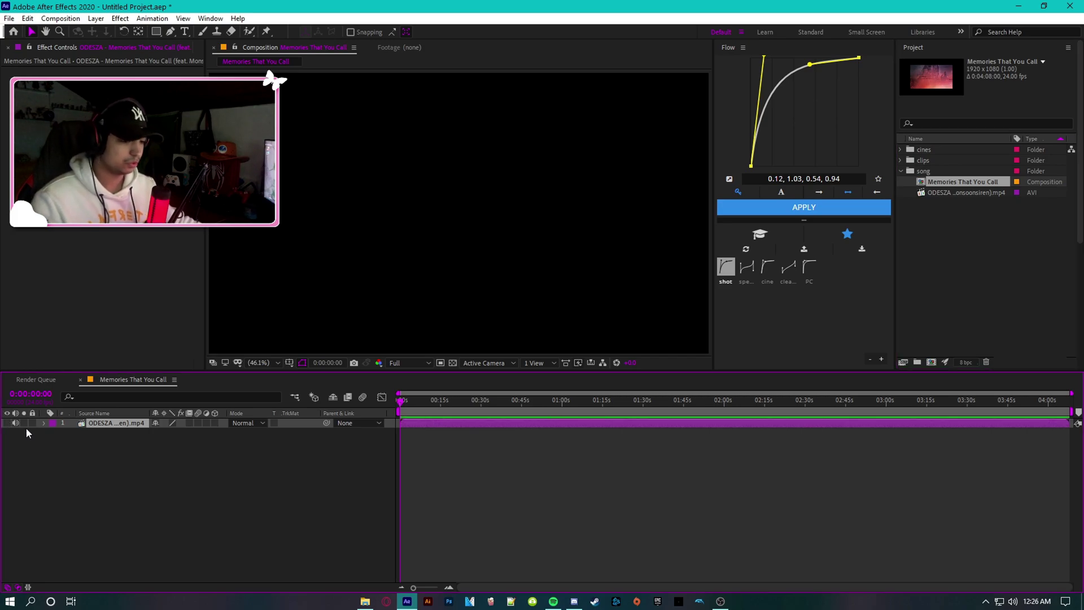
key(l)
key(l)
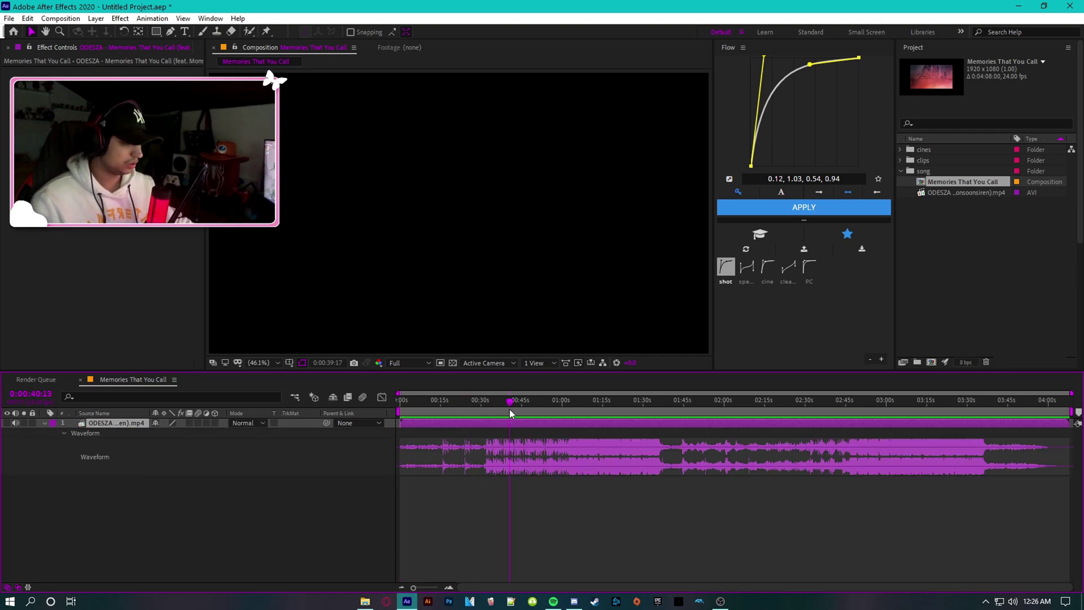
Step: Switch rectified audio waveforms on and back off for the song's timeline
click(485, 409)
click(175, 380)
click(241, 227)
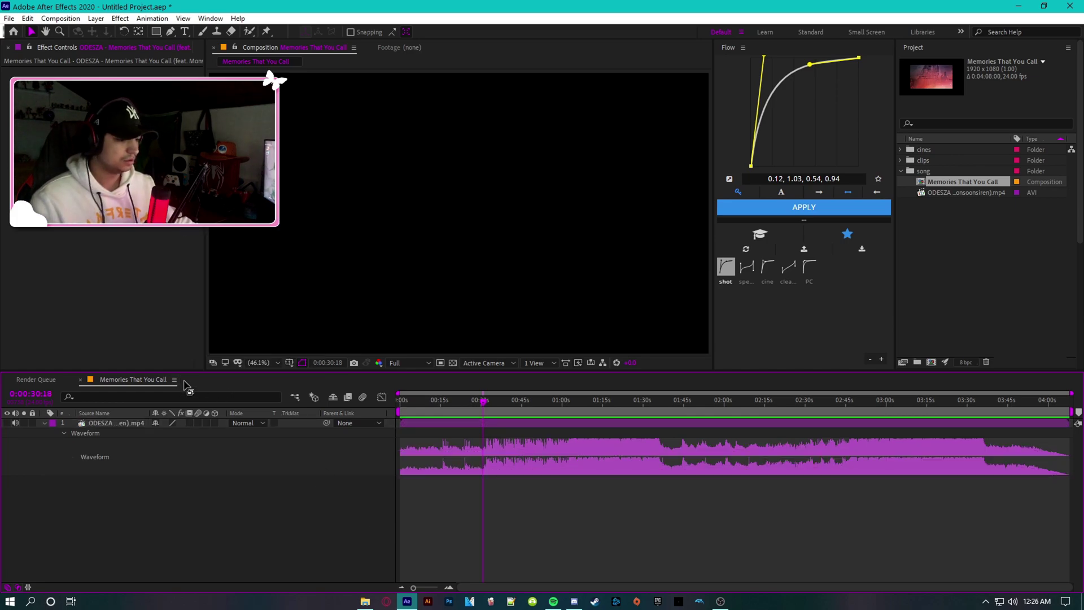
click(175, 380)
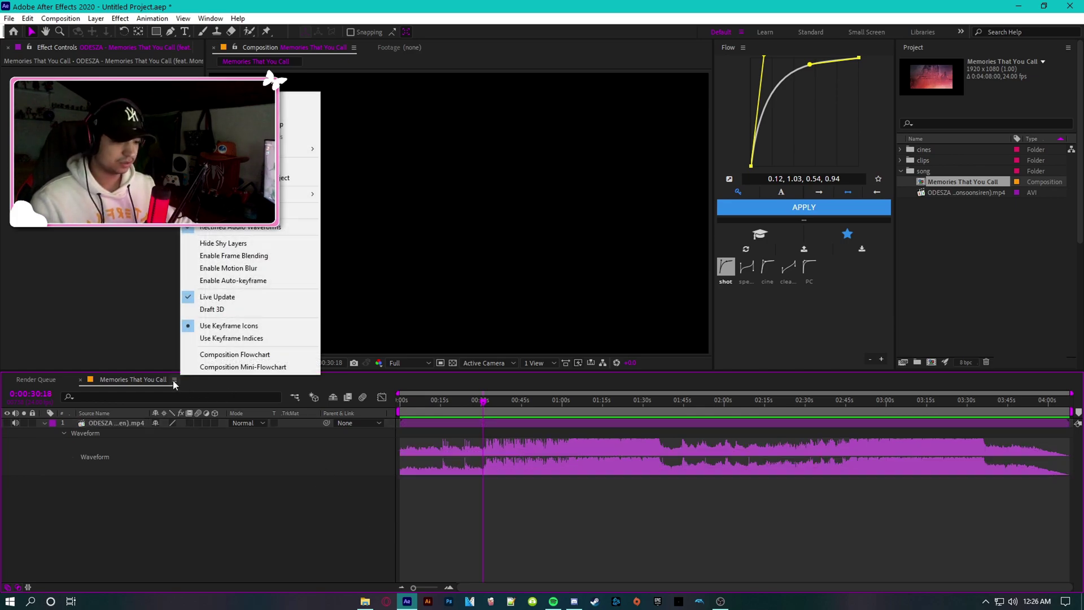
click(244, 229)
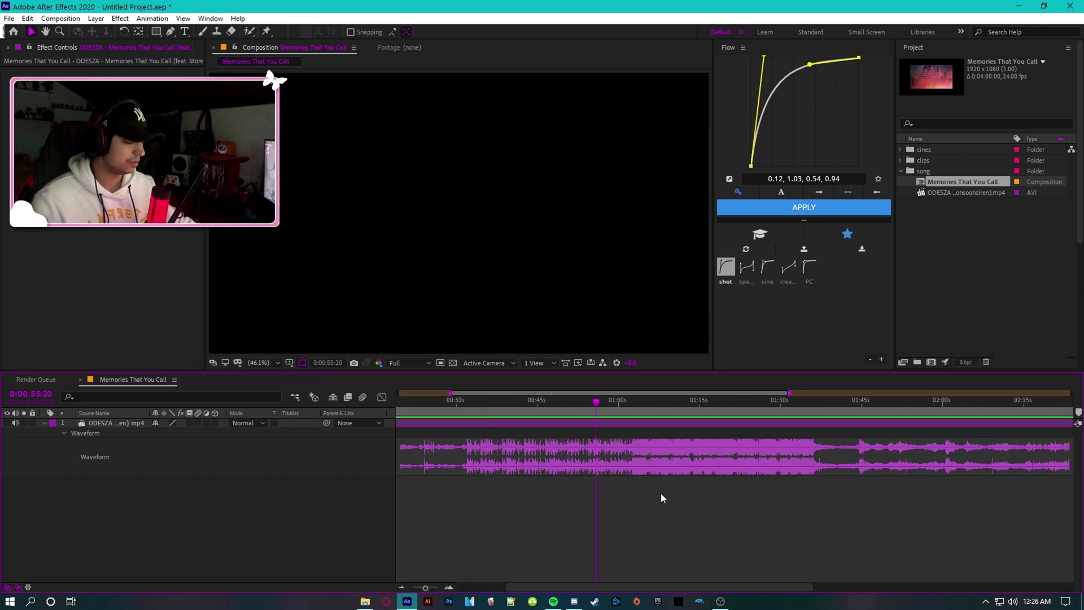
Step: Play the song from its drop just after one minute and mark the beats with composition markers
scroll(661, 493, up, 2)
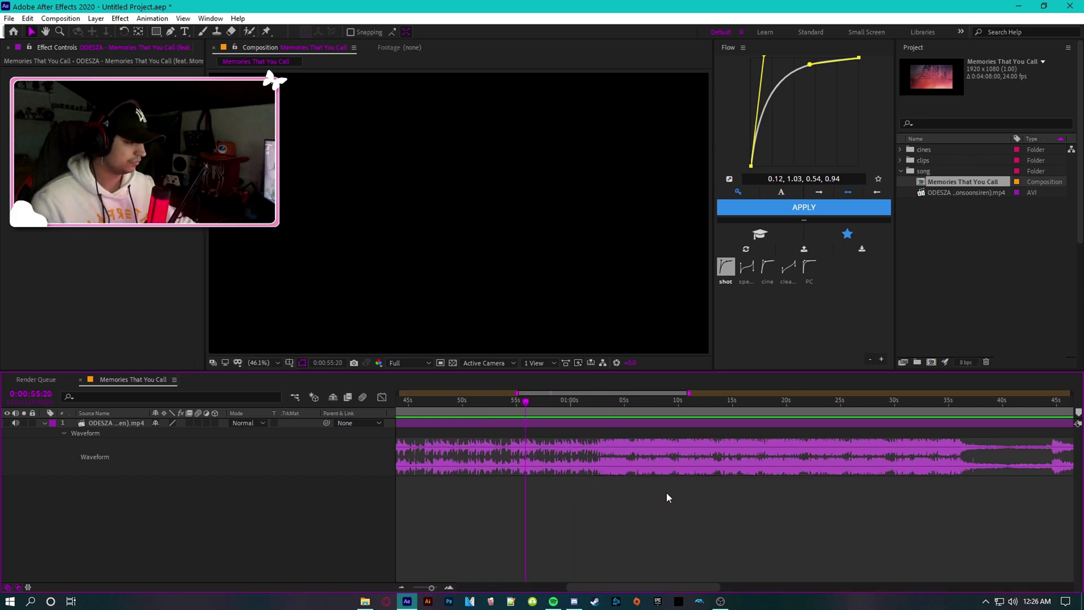
click(598, 405)
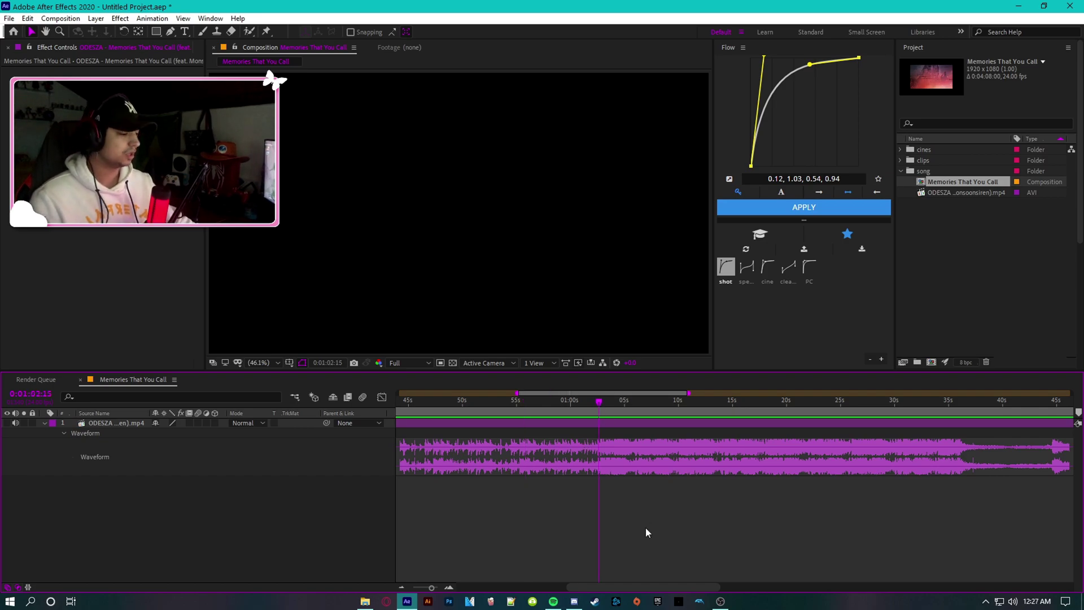
scroll(643, 527, up, 2)
click(587, 409)
scroll(626, 480, up, 1)
key(space)
key(KP_Multiply)
key(space)
click(893, 402)
key(KP_Multiply)
key(j)
key(KP_Multiply)
key(space)
key(space)
key(space)
key(space)
scroll(641, 521, down, 1)
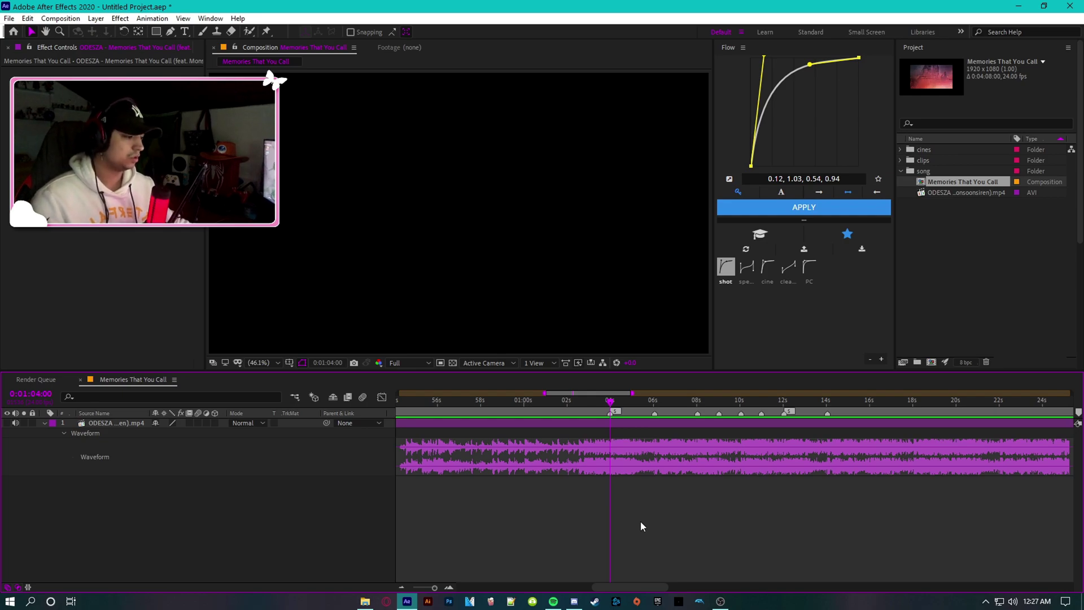
Step: Open the constrict crossbow pre-fire clip from the clips folder in the Footage viewer
click(903, 169)
click(902, 161)
click(939, 171)
click(951, 198)
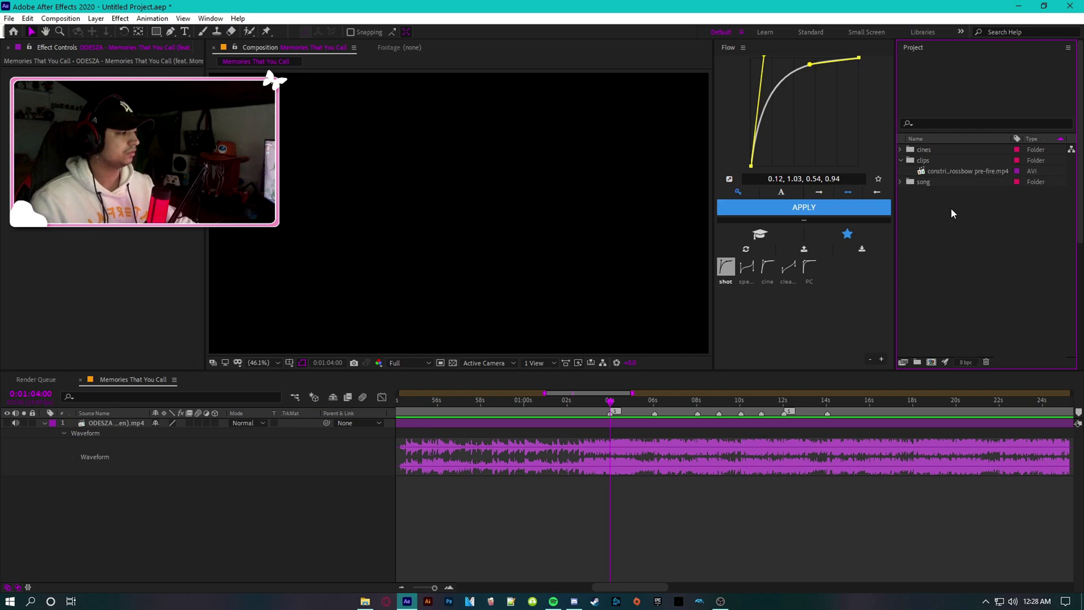
double_click(943, 169)
Step: Set the crossbow clip's in point to 0:00:06:42
drag(215, 340, 338, 351)
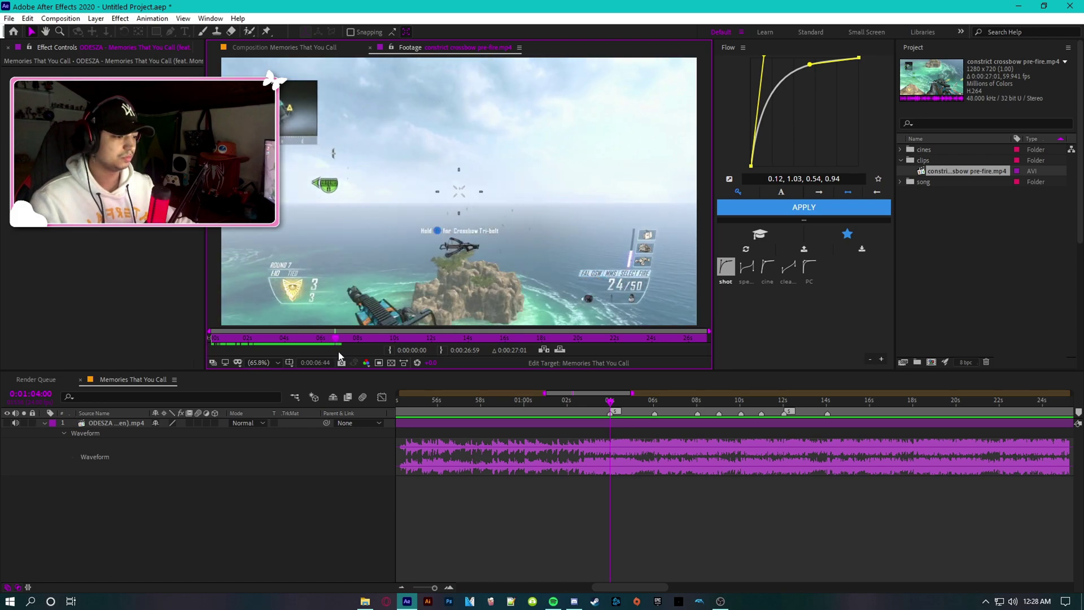
click(389, 350)
key(Page_Up)
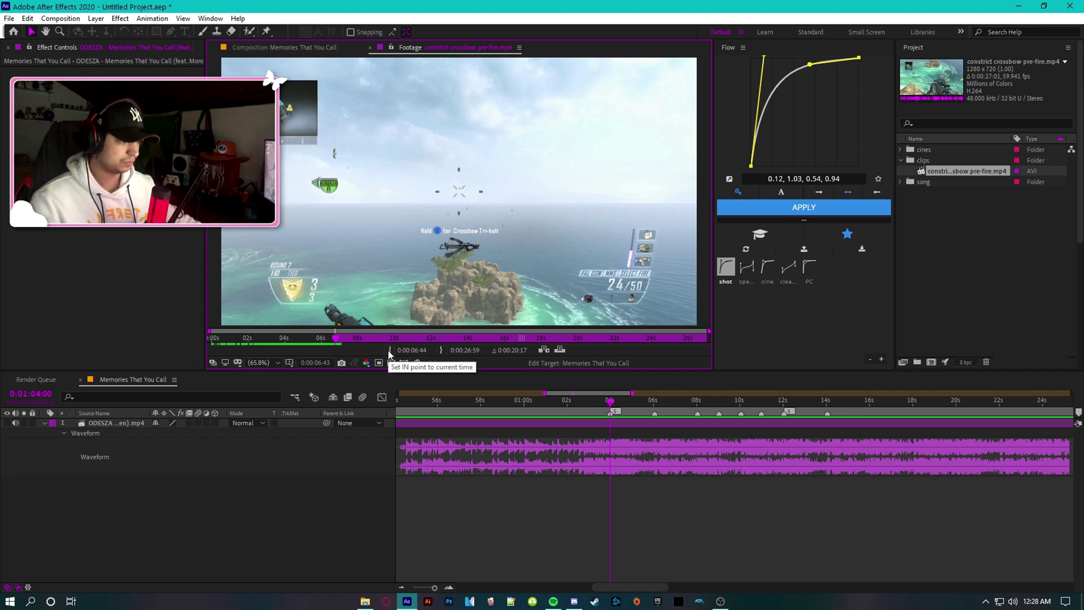
key(Page_Up)
click(389, 350)
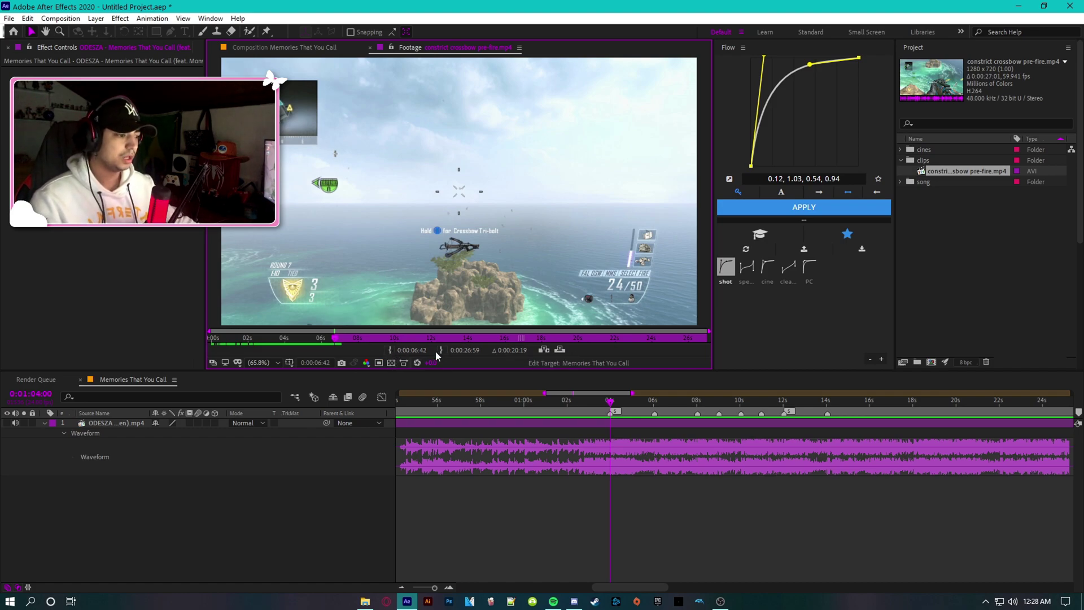
Step: Place the trimmed crossbow clip below the song layer at 0:01:04:00 and scale it to fit the composition
drag(938, 174, 610, 476)
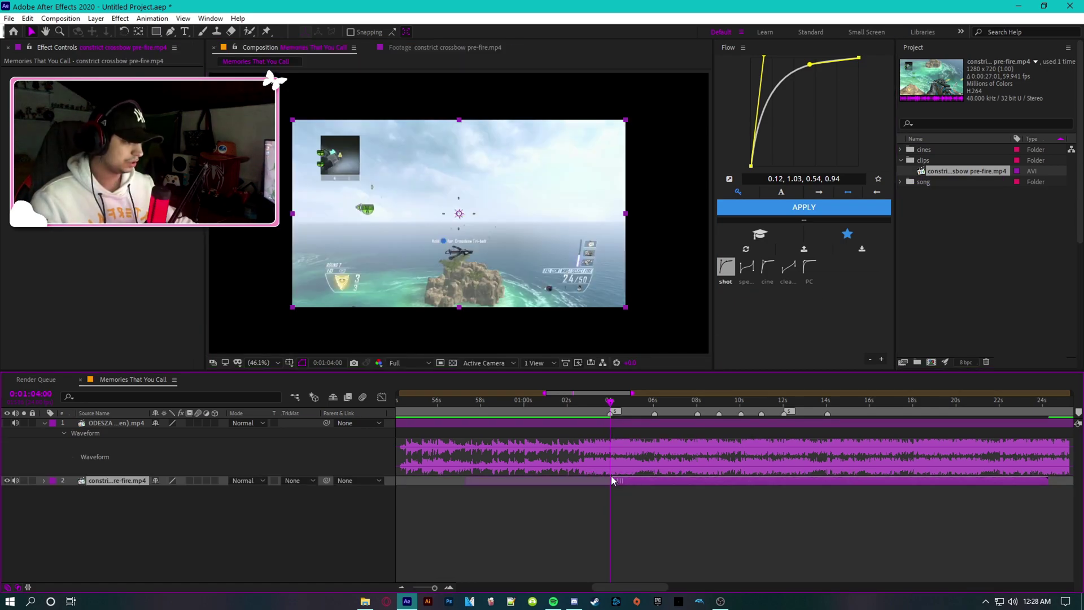
key(ctrl+alt+f)
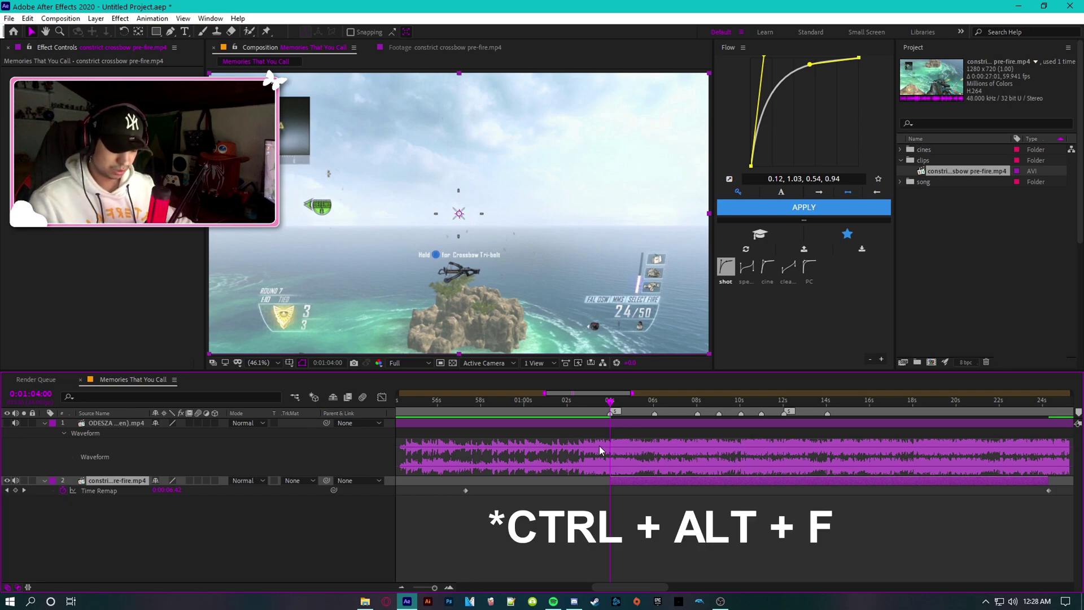
key(ctrl+z)
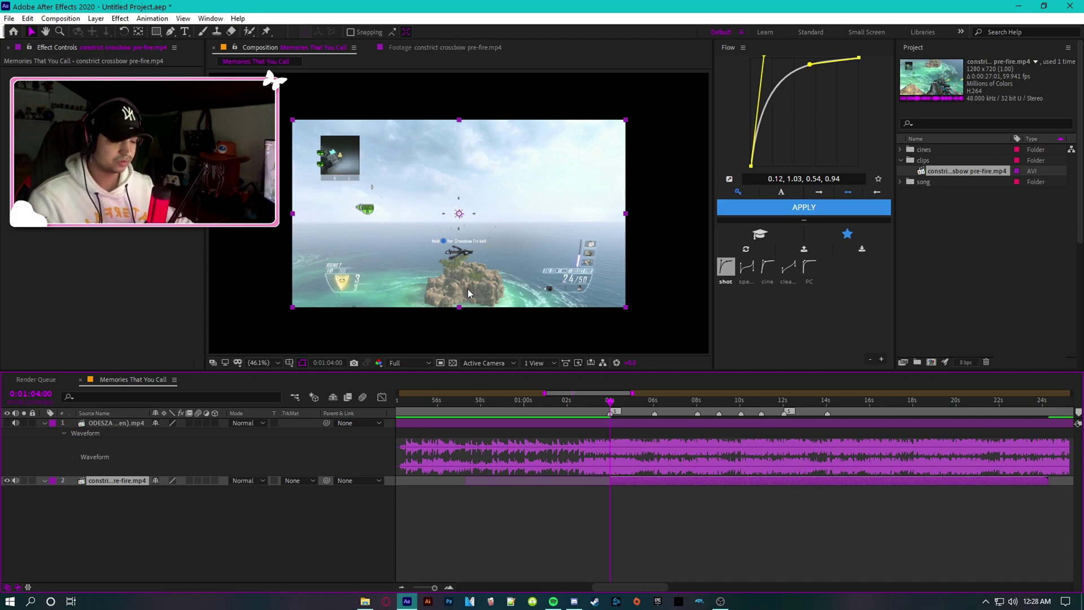
key(ctrl+alt+f)
Step: Enable time remapping on the crossbow clip's layer and mute its audio
key(ctrl+alt+t)
click(16, 480)
Step: Slide the clip so its sniper shot lands on the marker at 0:01:04:00 and add a Time Remap keyframe there
drag(661, 481, 615, 496)
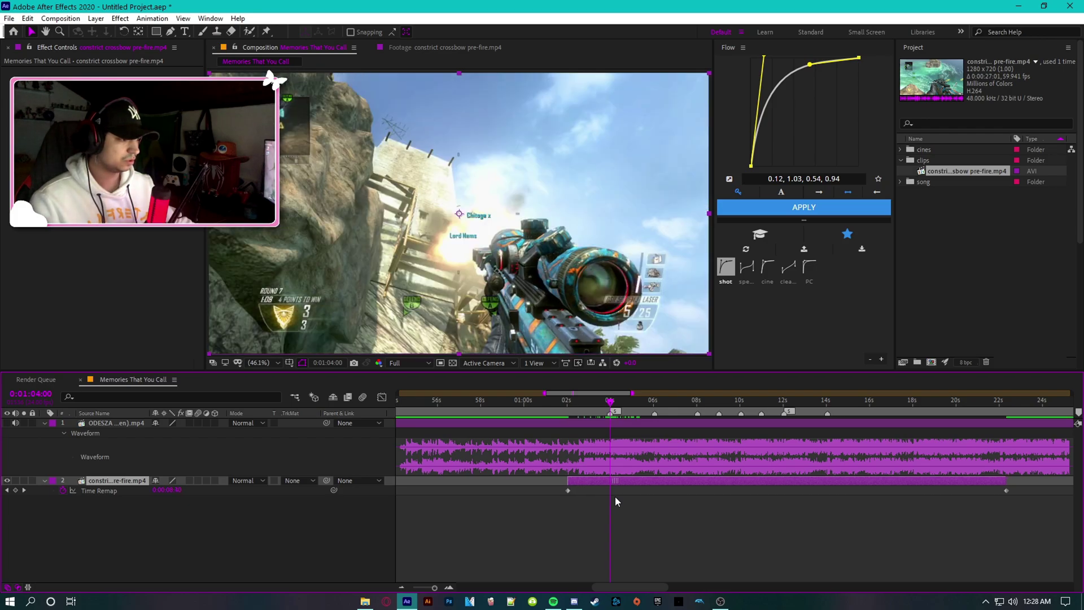
click(15, 490)
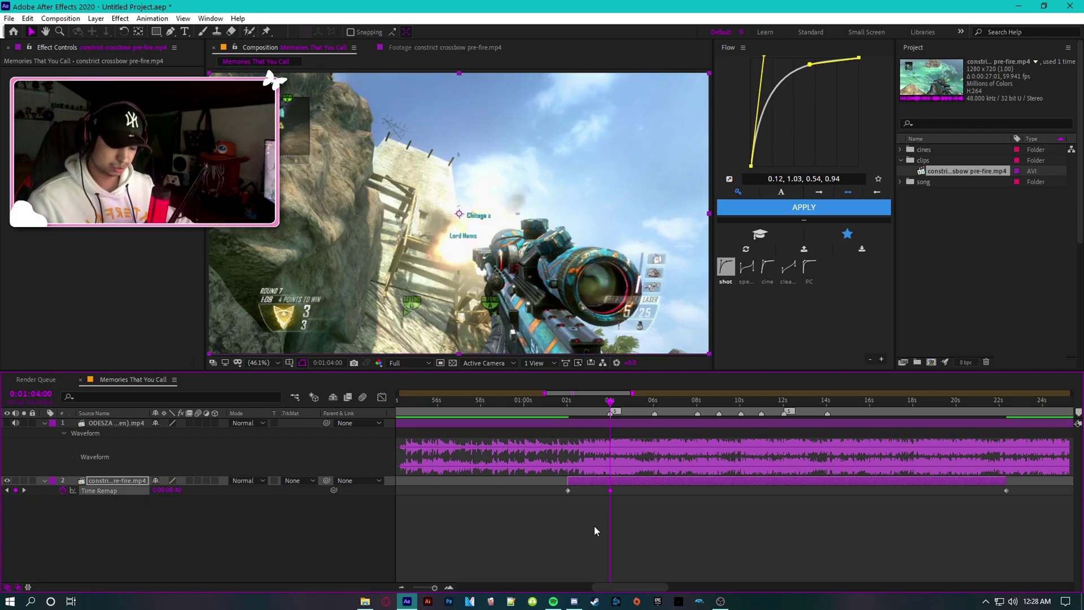
Step: Split the crossbow clip at 0:01:04:00 and delete the second part's Time Remap keyframes except the one at the cut
key(ctrl+shift+d)
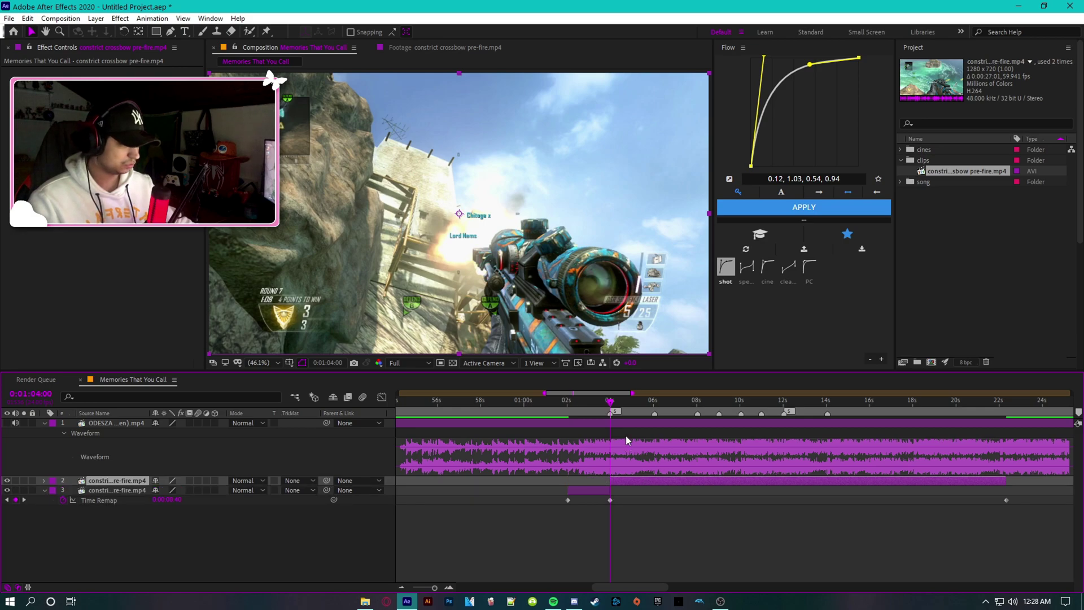
key(u)
click(97, 491)
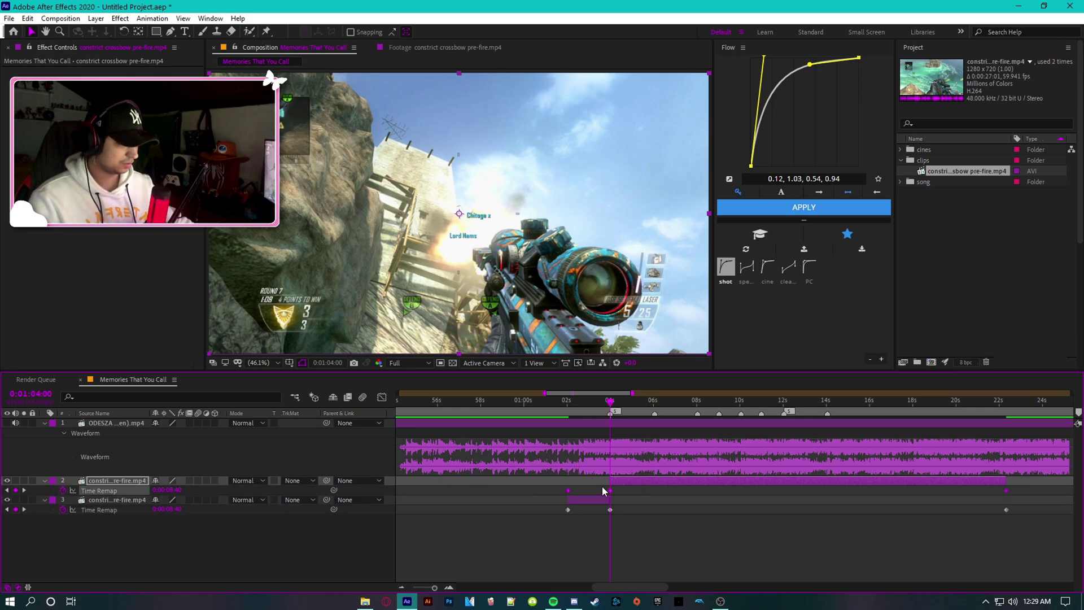
key(Delete)
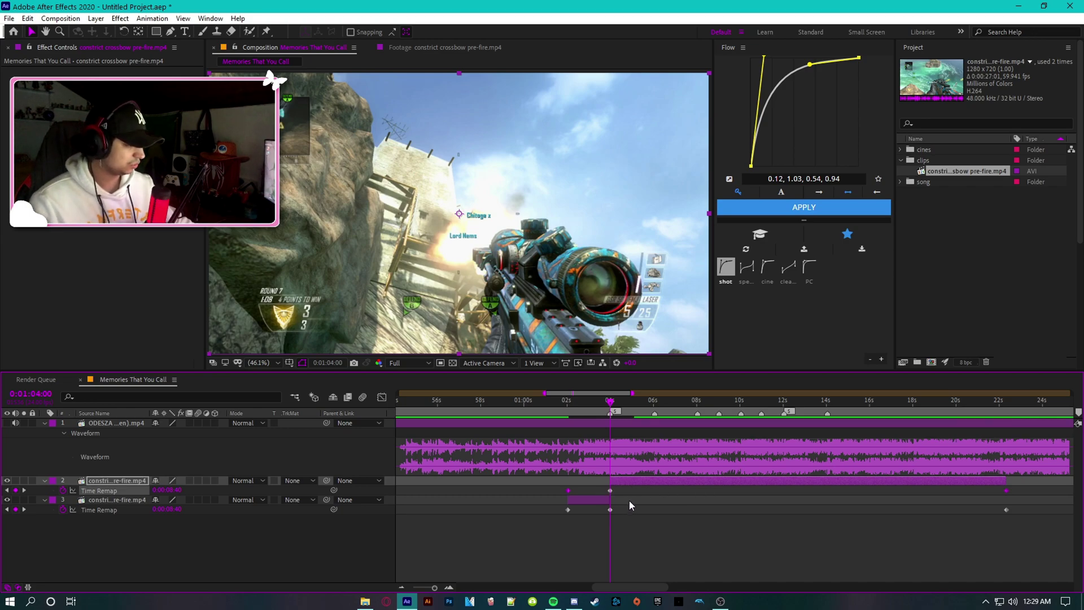
key(ctrl+z)
click(98, 491)
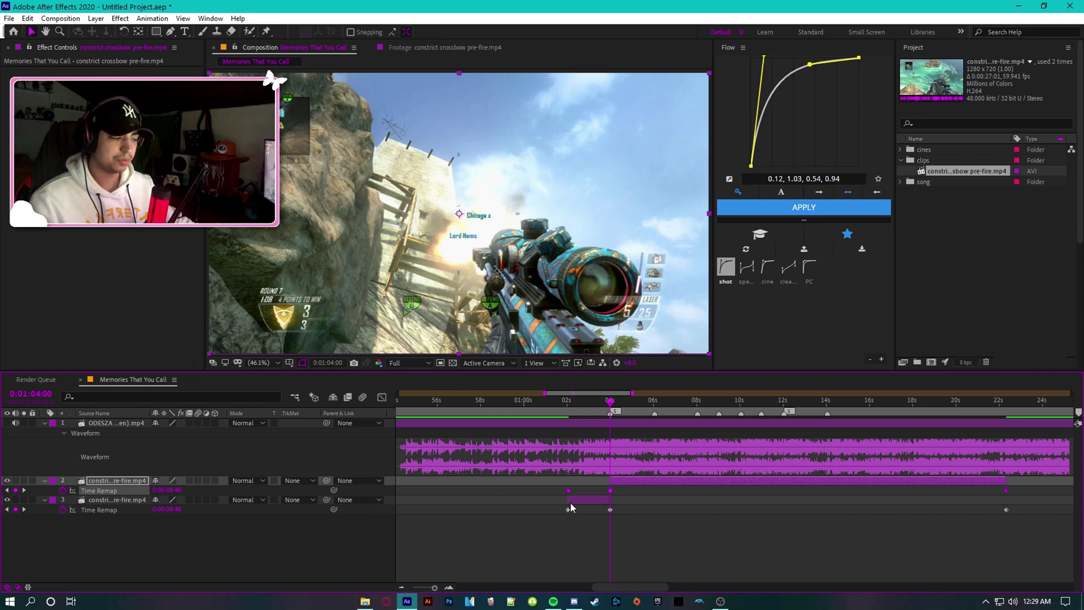
shift+click(609, 490)
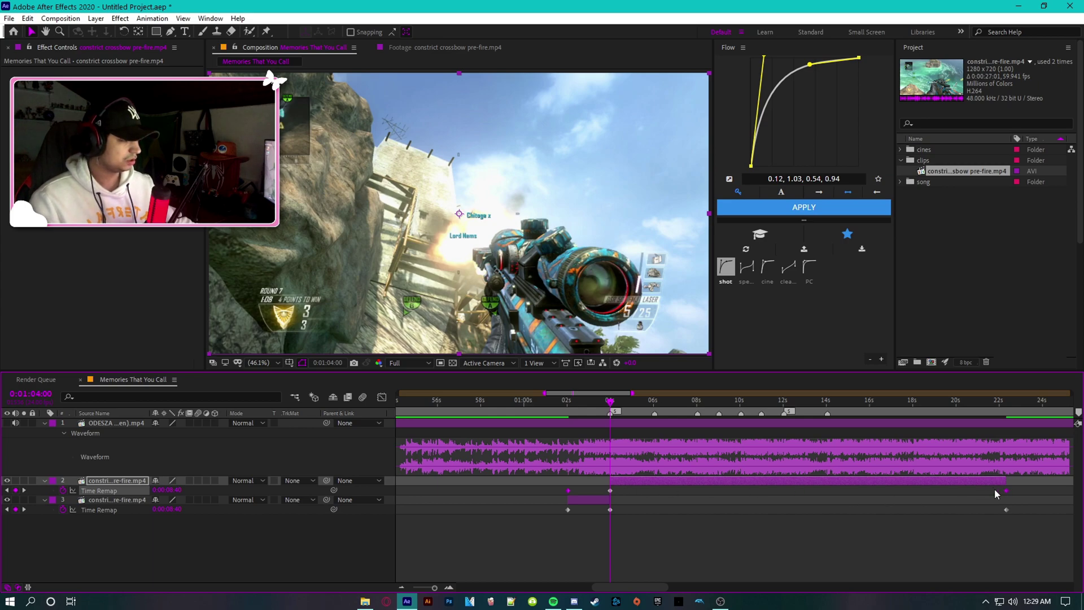
key(Delete)
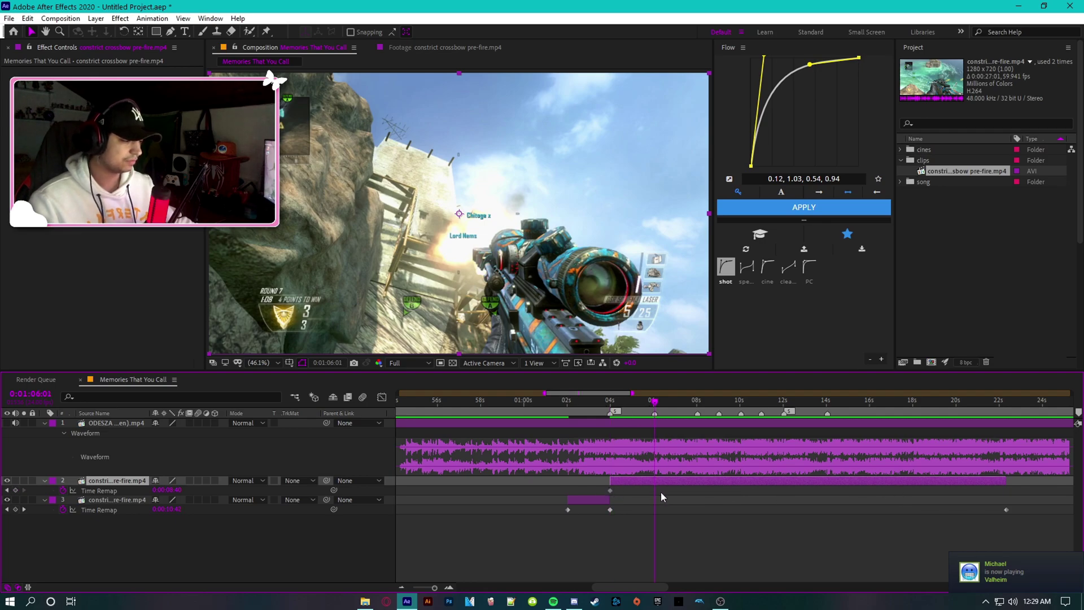
Step: Trim the second crossbow part to end at the marker near 0:01:06:00 and delete the first part's last Time Remap keyframe
drag(656, 404, 709, 403)
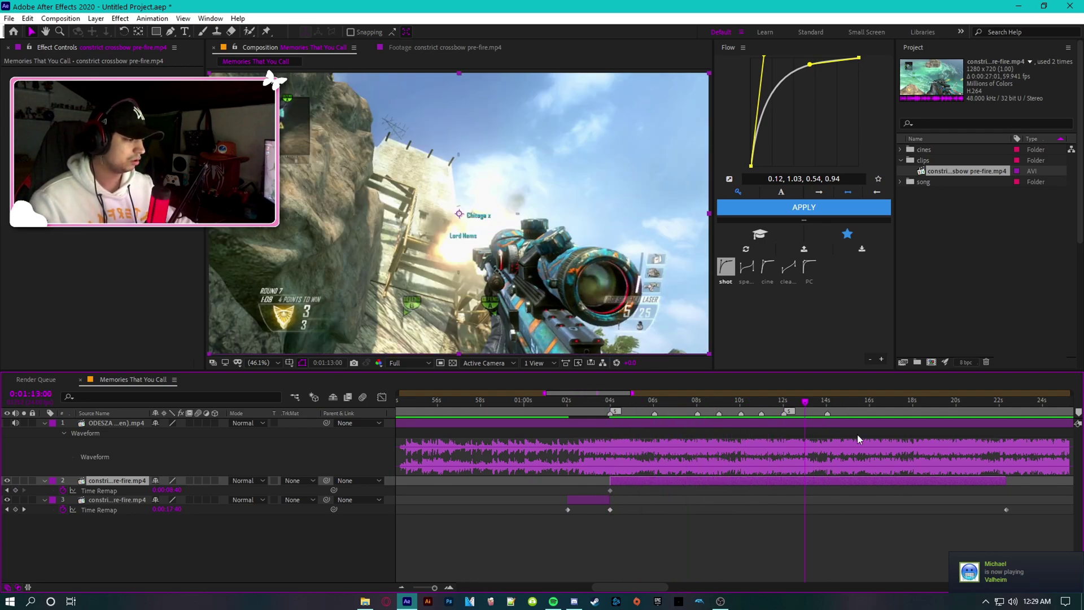
click(977, 520)
click(1006, 509)
key(Delete)
Step: Remove time remapping from the first crossbow part and time-stretch it with a stretch factor of 145
click(602, 500)
click(597, 405)
key(=)
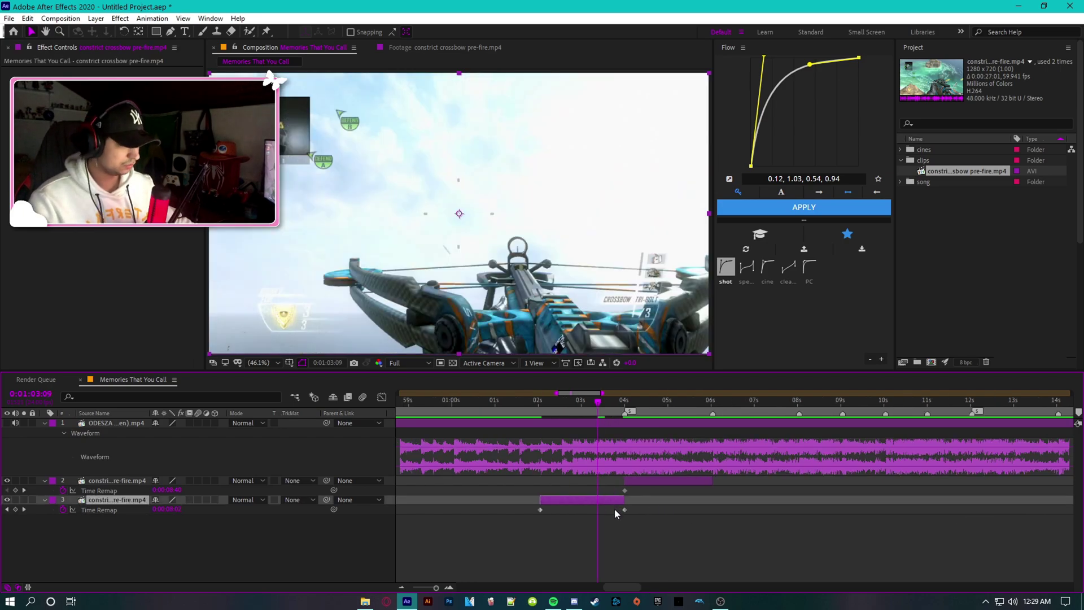
click(598, 499)
right_click(595, 498)
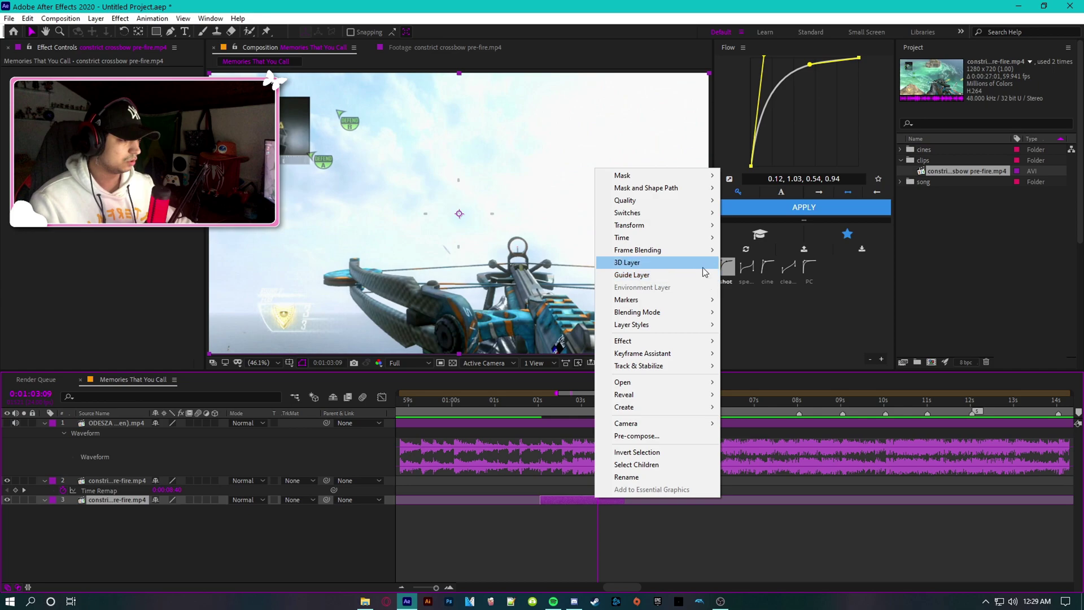
mouse_move(680, 237)
click(748, 263)
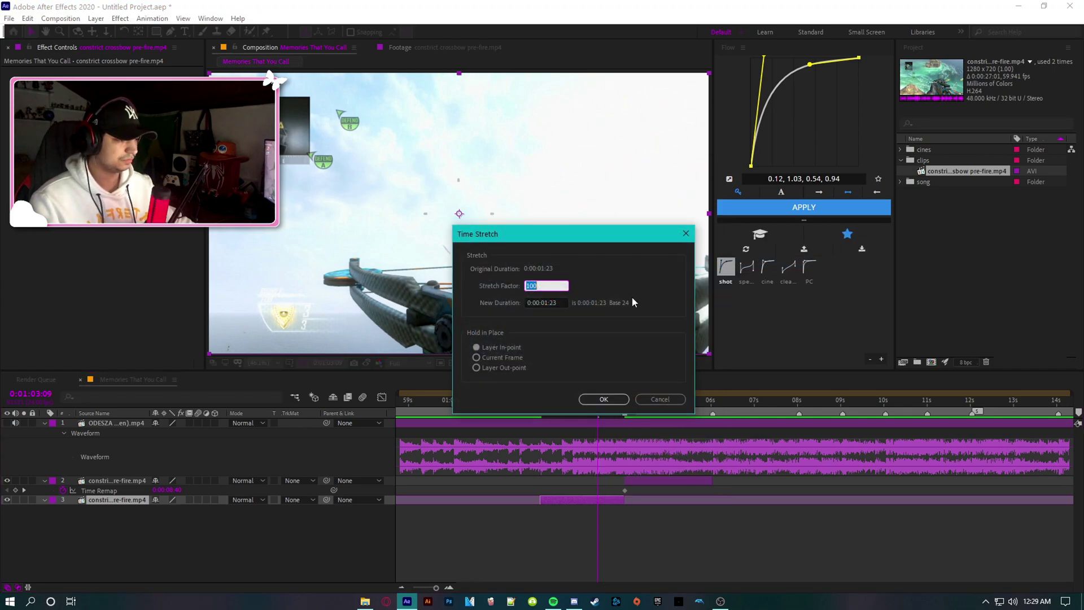
text(145)
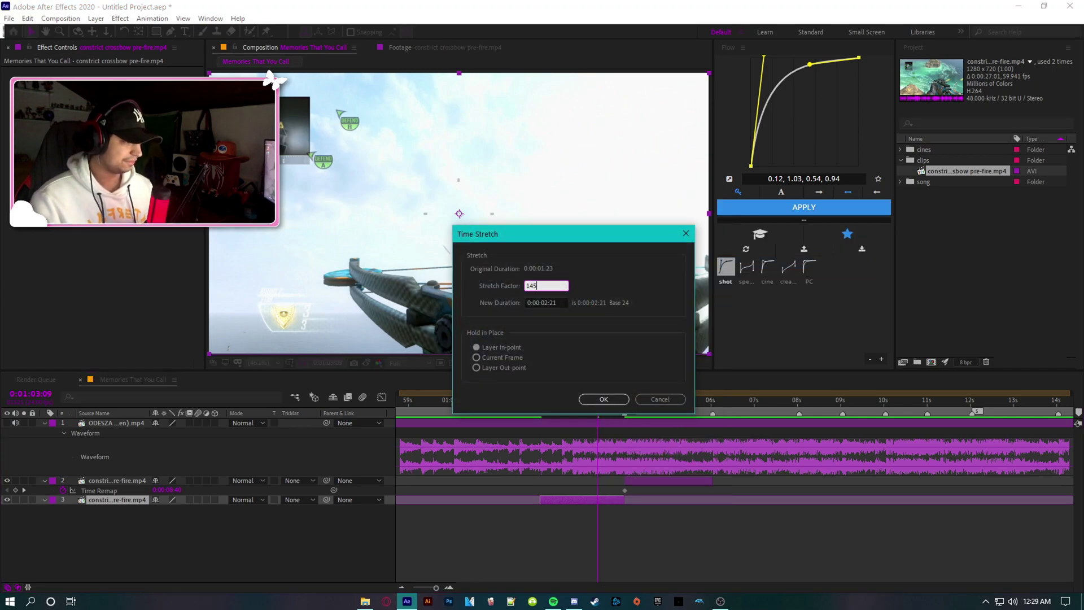
key(Return)
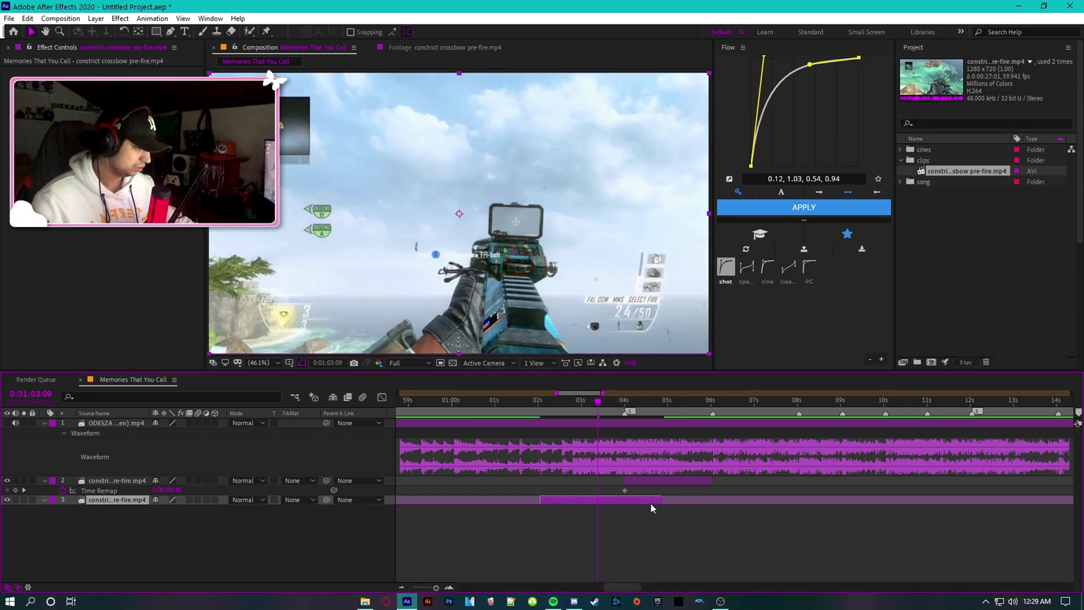
Step: Slide the stretched first part earlier so its shot matches the cut at 0:01:04:00, and trim its end there
drag(651, 501, 615, 499)
scroll(625, 500, up, 5)
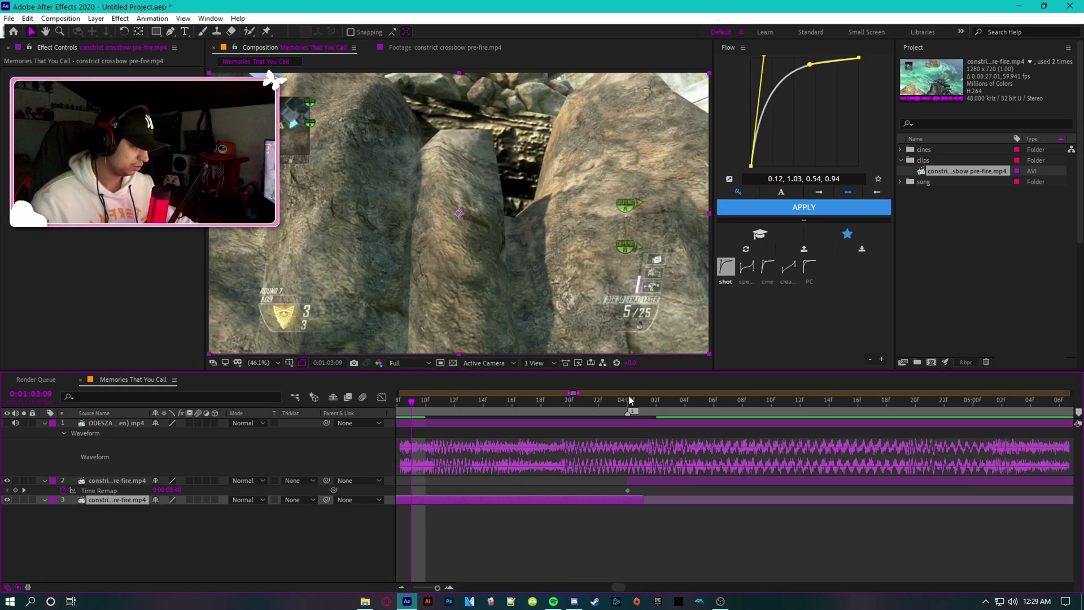
drag(629, 399, 665, 430)
key(alt+])
key(Page_Up)
scroll(653, 490, down, 4)
scroll(666, 496, up, 2)
click(184, 522)
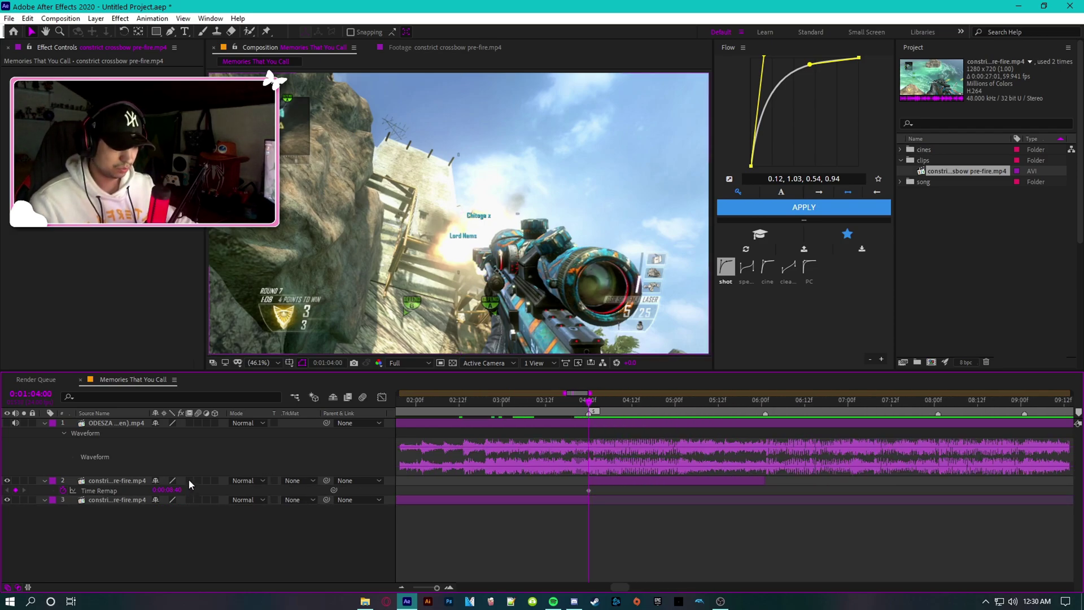
Step: Enable frame blending on the second crossbow part and advance its Time Remap value at 0:01:06:00 with a new keyframe
click(190, 480)
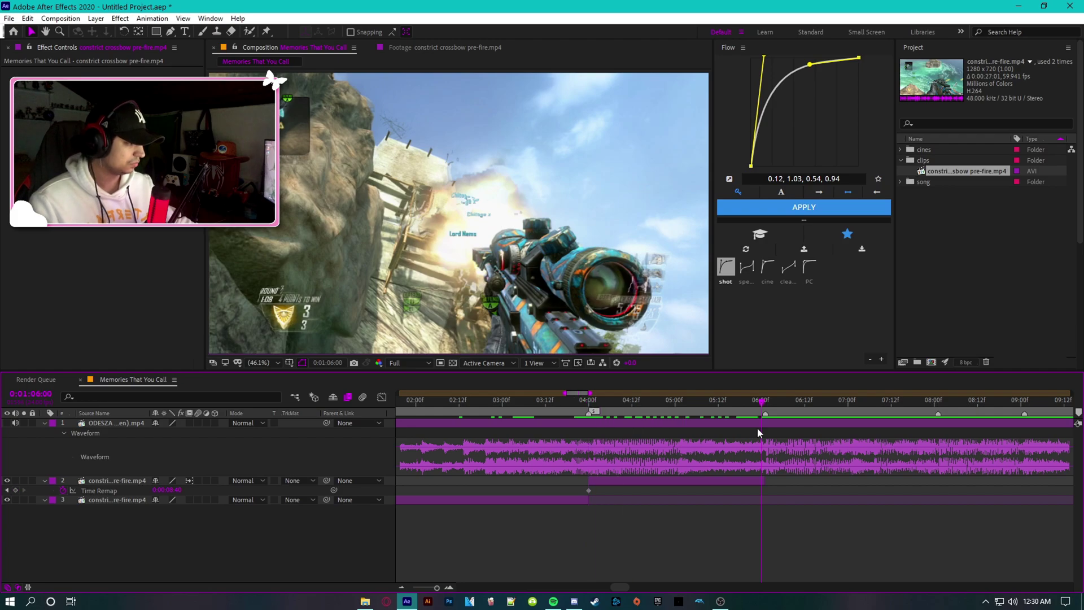
drag(169, 491, 328, 490)
Step: Apply a Flow curve of 0.11, 0.96, 0.54, 0.94 to the second crossbow part's two Time Remap keyframes
drag(561, 485, 774, 493)
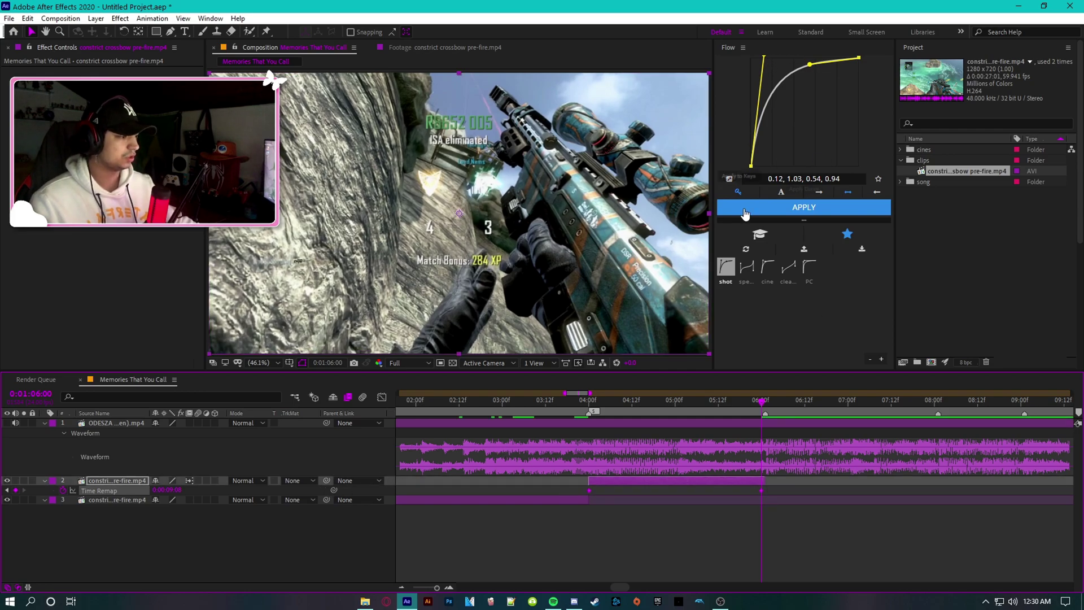
click(724, 271)
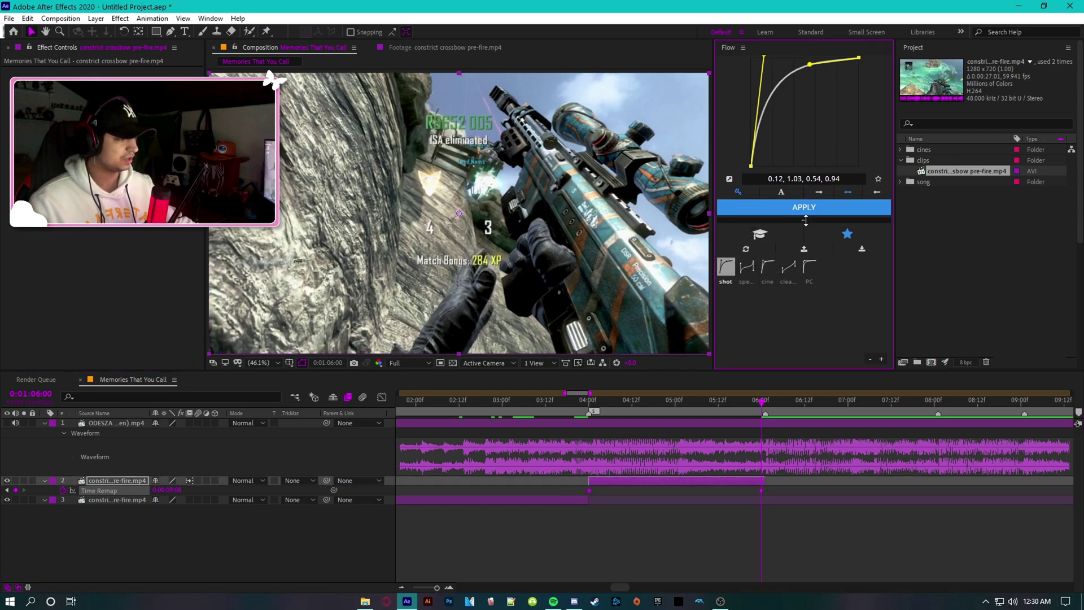
drag(806, 220, 813, 294)
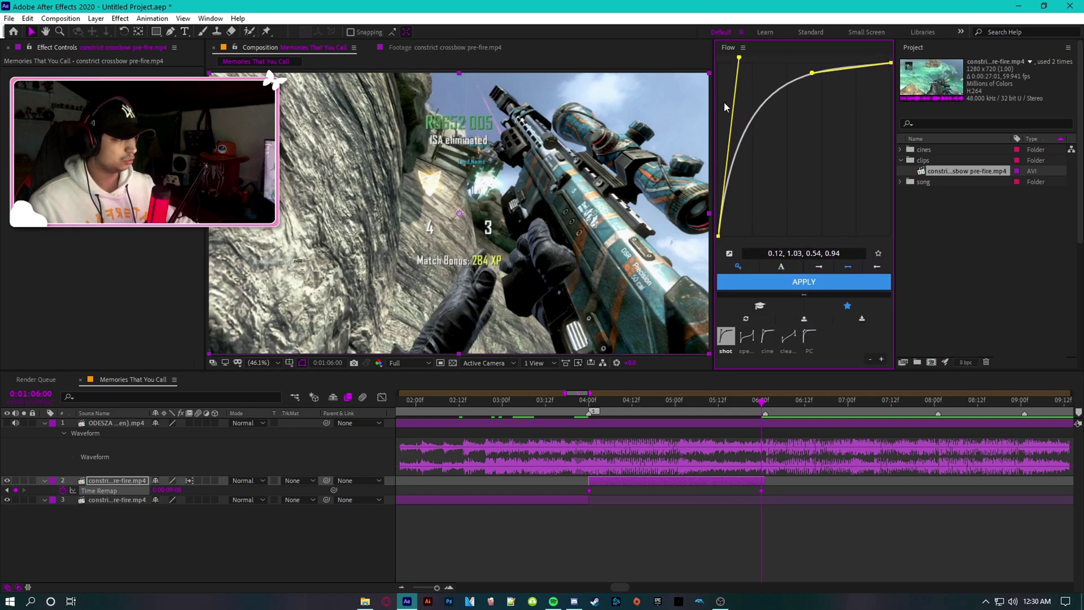
drag(740, 62, 740, 74)
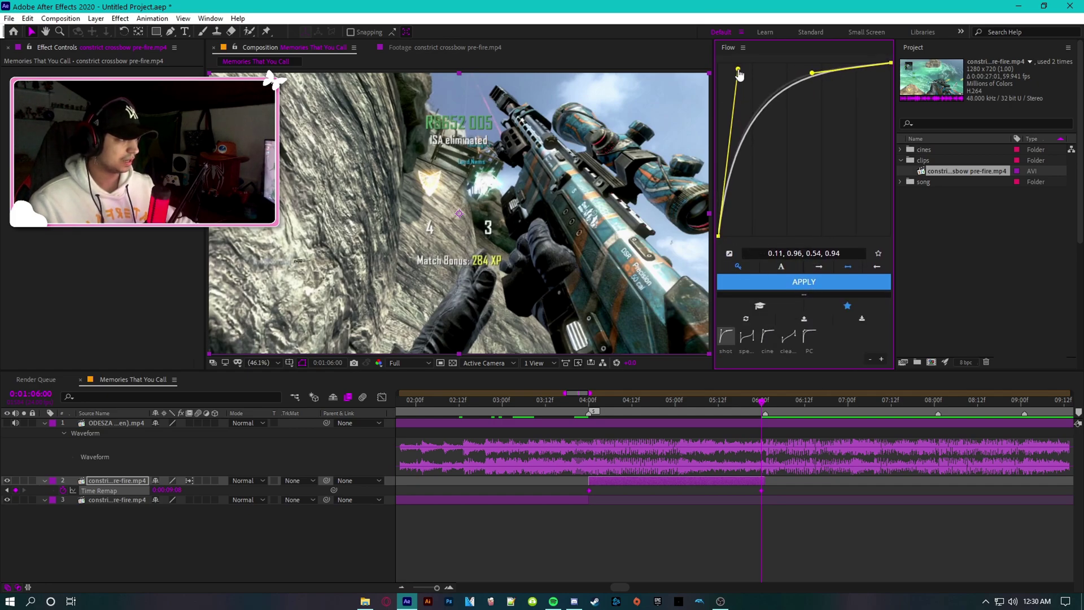
right_click(804, 110)
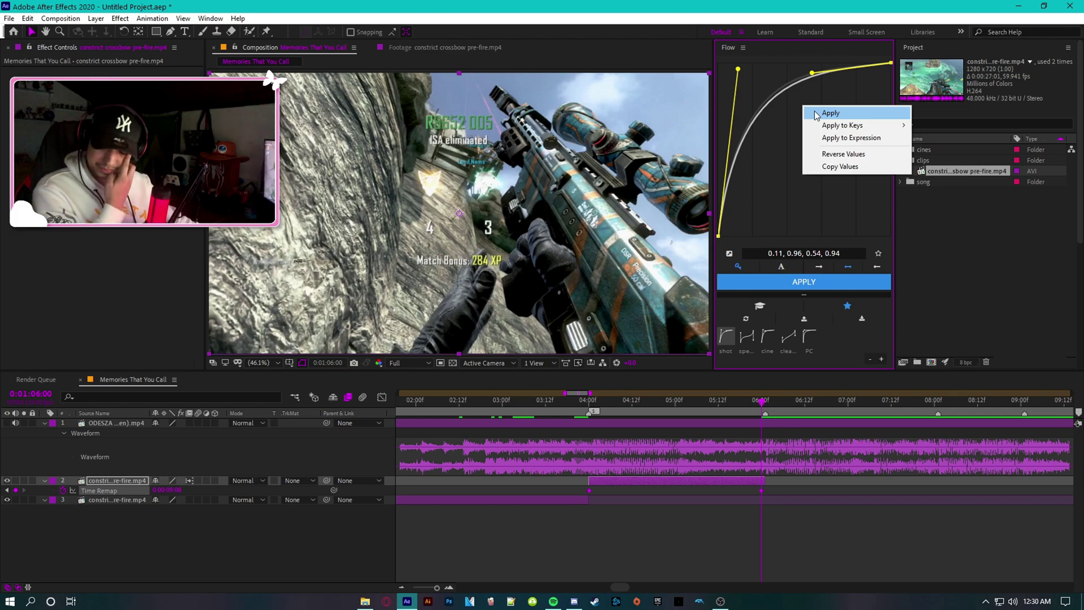
click(830, 113)
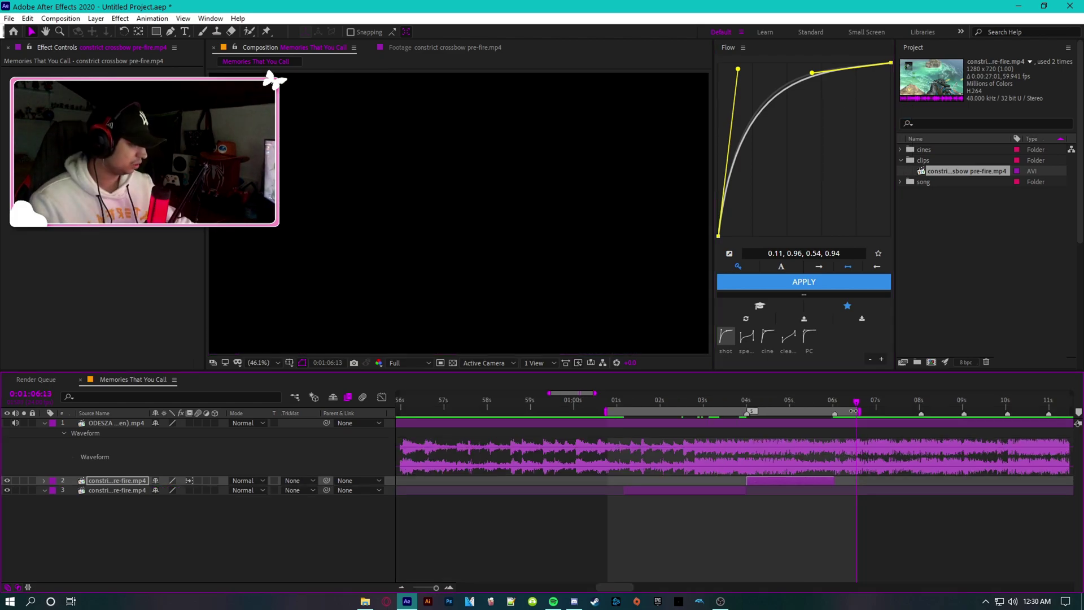
Step: Play back the retimed crossbow clips with the song to check how the speed change hits the beat
key(space)
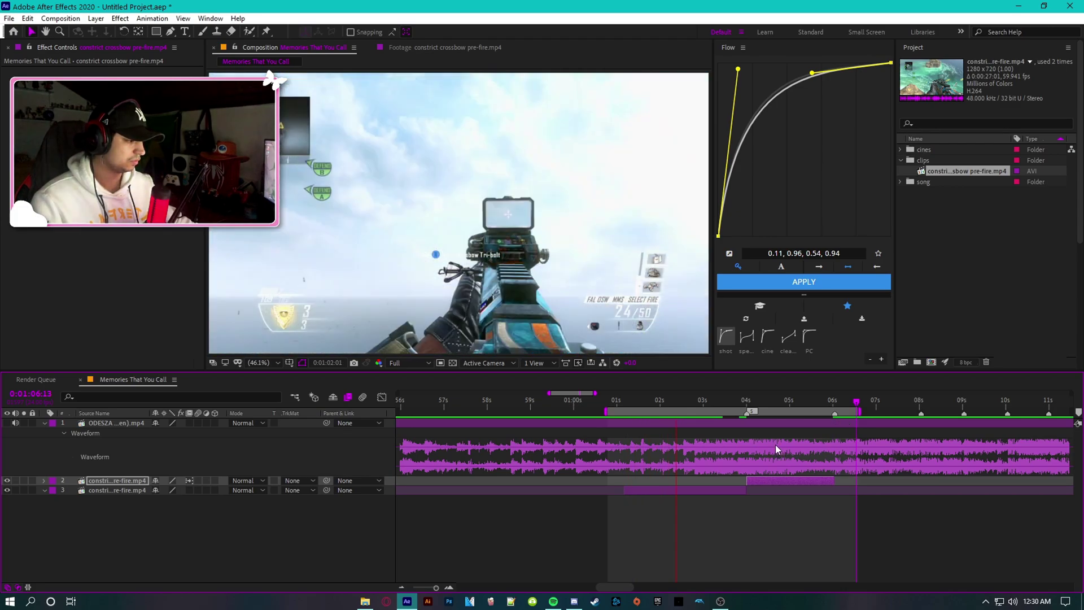
click(607, 402)
key(space)
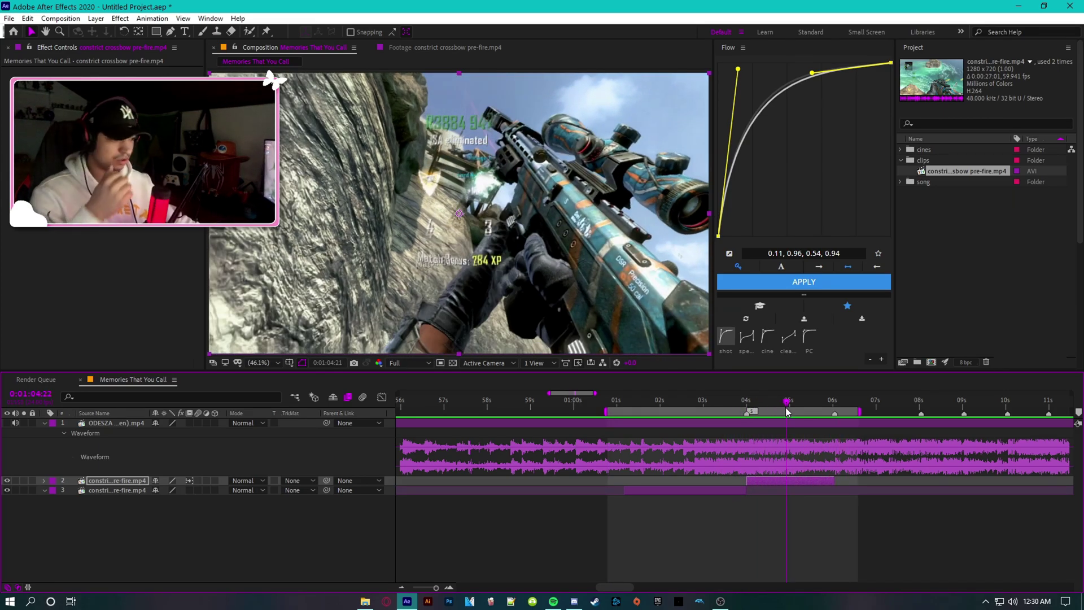
drag(815, 414, 679, 424)
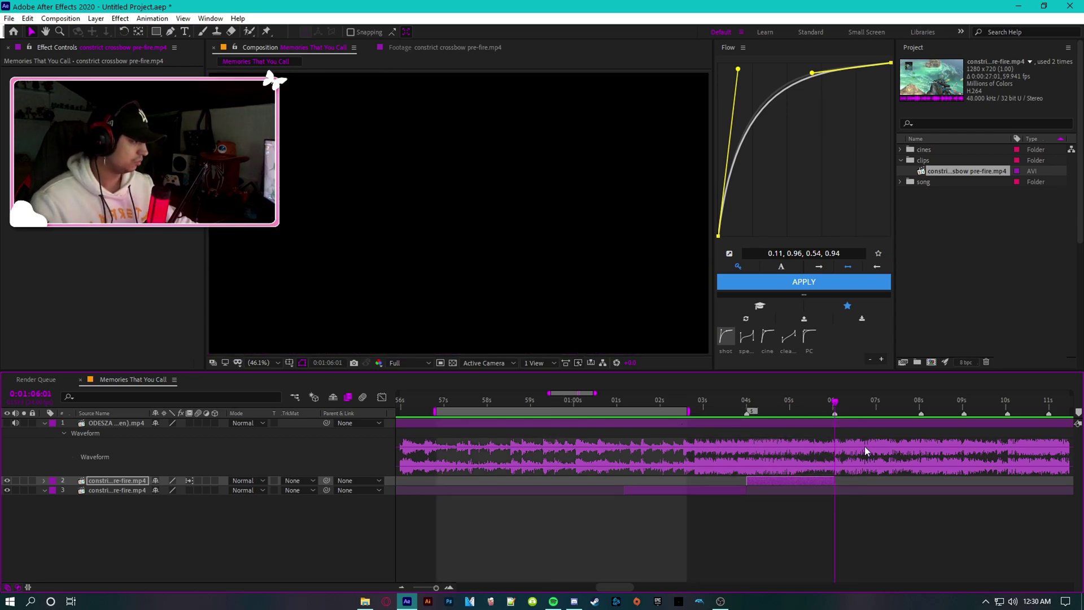
Step: Expand the cines folder and label the composition marker at 0:01:08:00 "kc"
scroll(862, 449, right, 3)
click(901, 149)
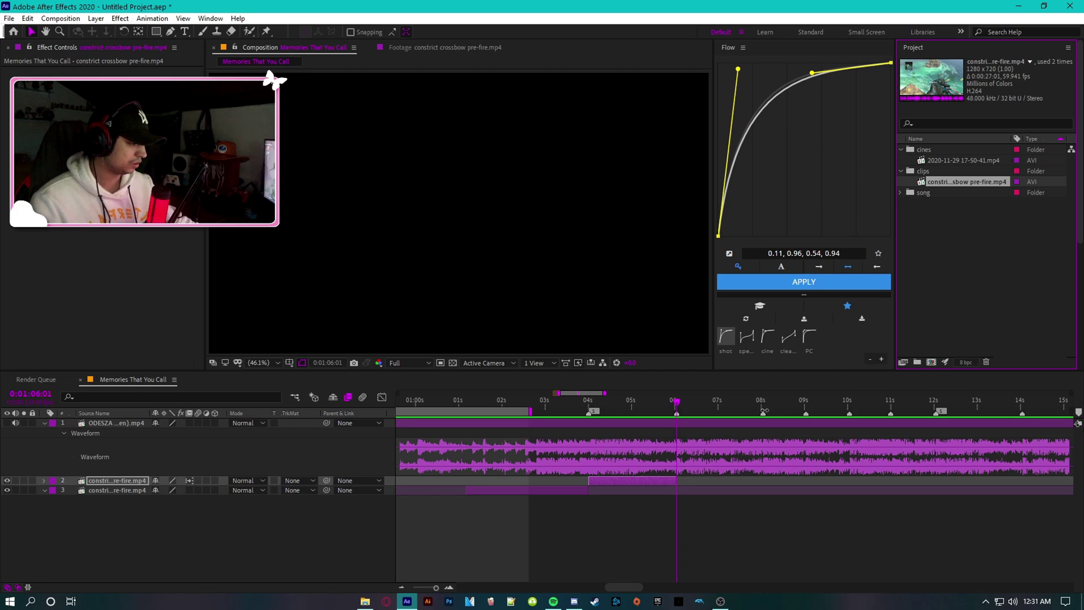
double_click(763, 413)
text(kc)
key(Return)
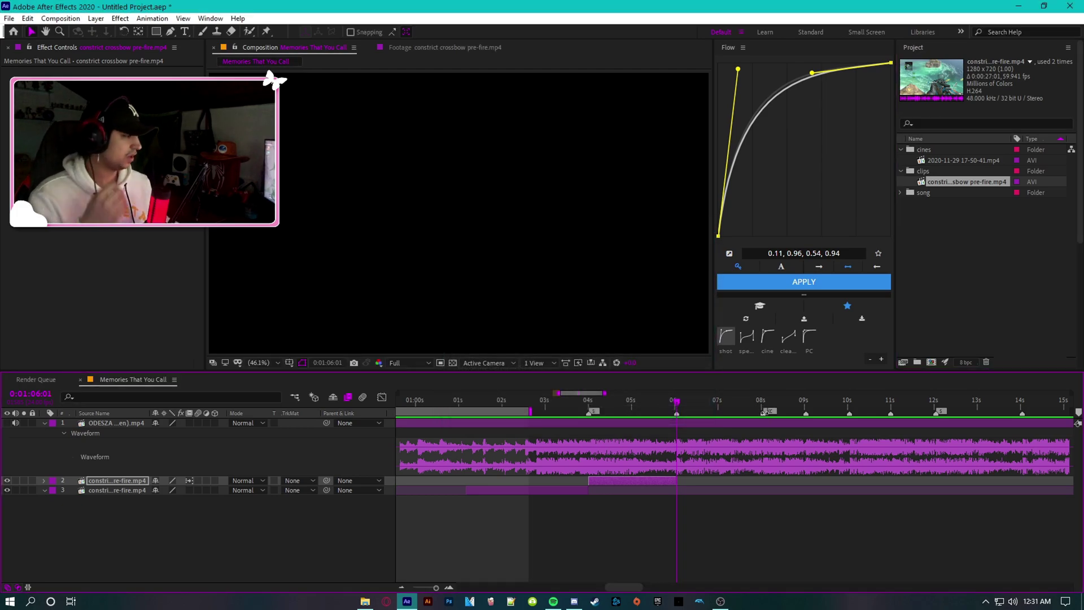
double_click(963, 160)
drag(215, 337, 245, 347)
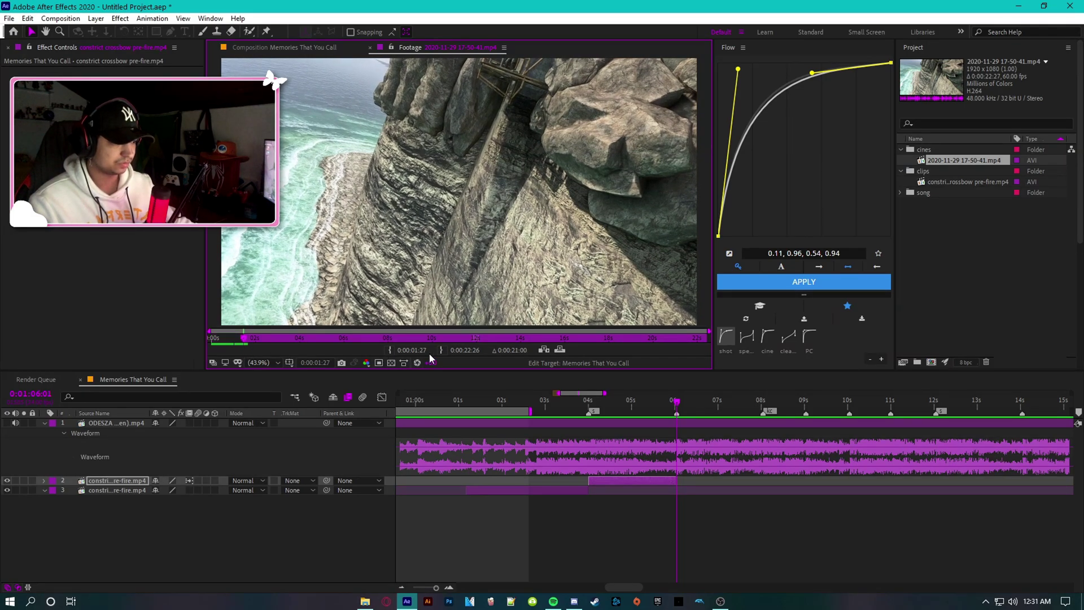
drag(934, 161, 703, 485)
Step: Enable time remapping on the muted cine, add a keyframe at 0:01:06:01 and delete the keyframe before it
key(ctrl+alt+t)
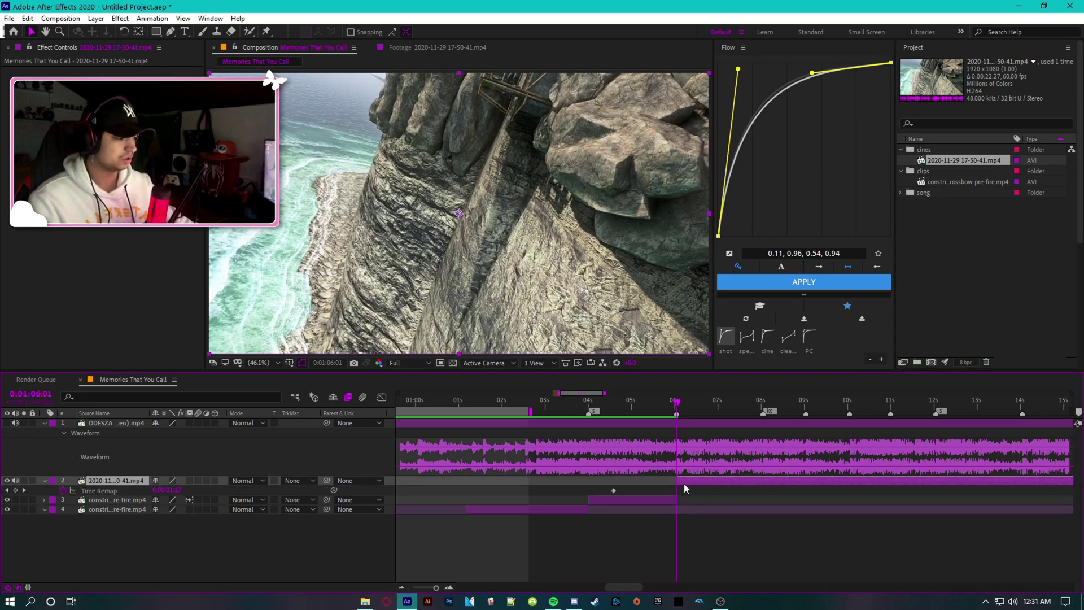
click(15, 490)
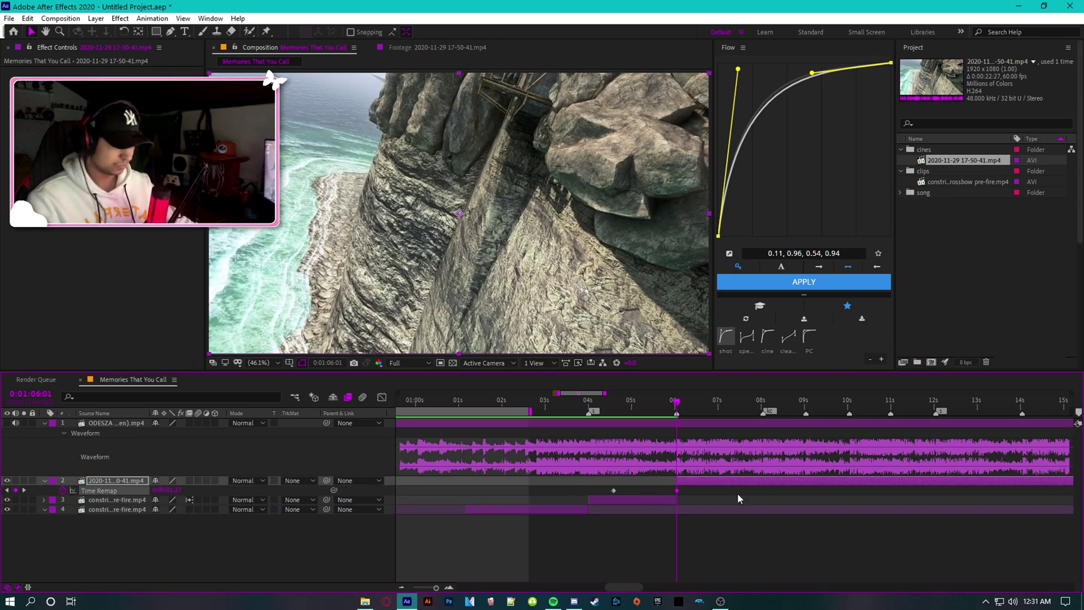
drag(628, 487, 596, 493)
key(Delete)
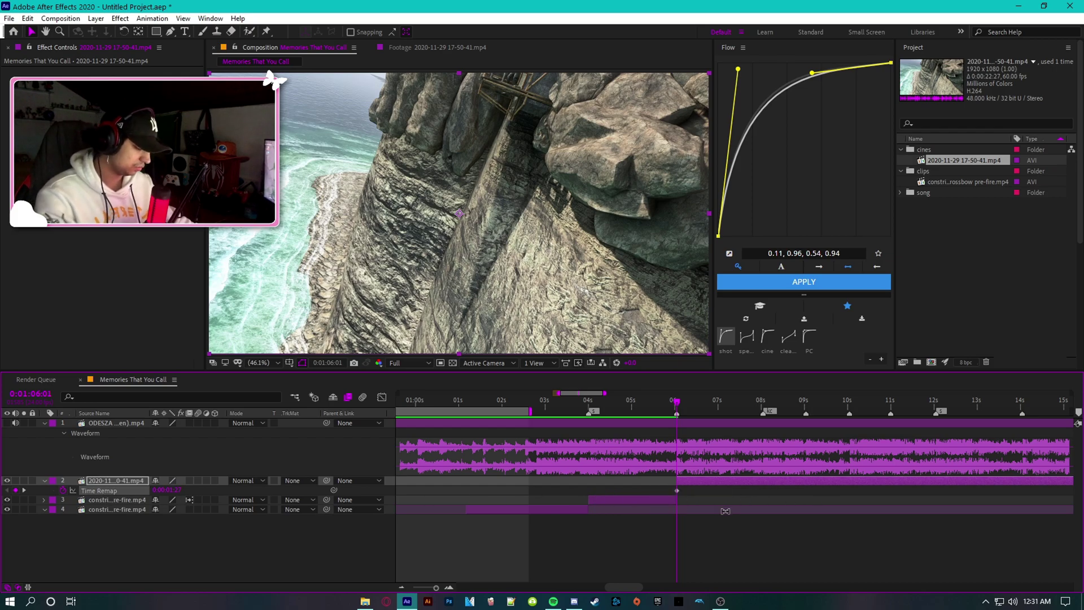
Step: Cut the cine to end at the 0:01:08:00 marker and advance its Time Remap value at that end with a new keyframe
click(762, 401)
key(ctrl+shift+d)
key(Delete)
key(Page_Up)
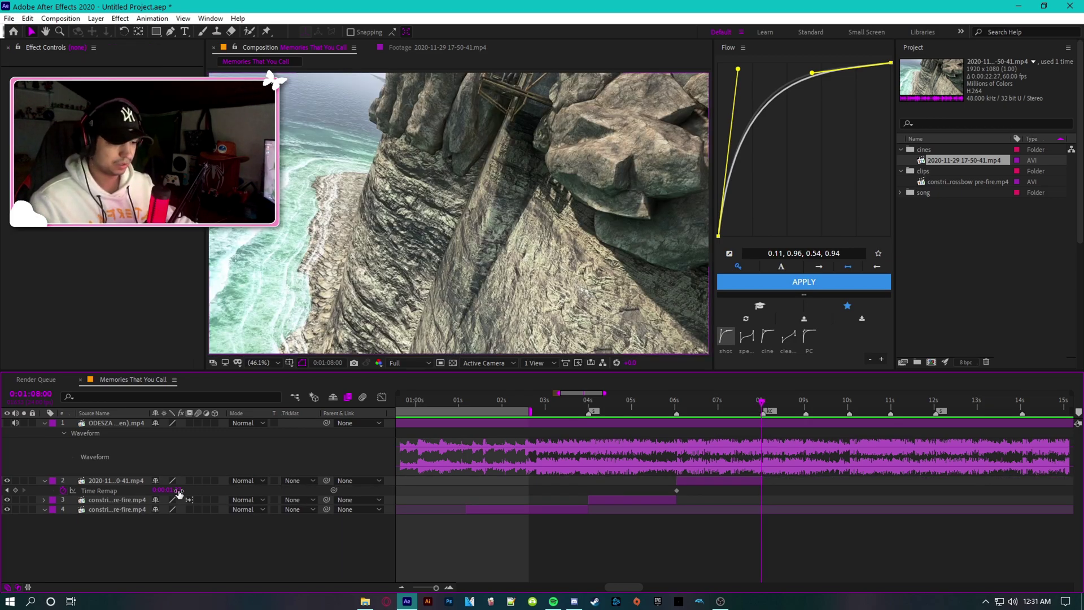
drag(176, 492, 845, 522)
key(space)
Step: Select the cine's two Time Remap keyframes, shape the Flow curve to 0.09, 0.80, 0.91, 0.20 and scrub through the cine
drag(773, 484, 656, 495)
click(738, 73)
drag(738, 72, 735, 102)
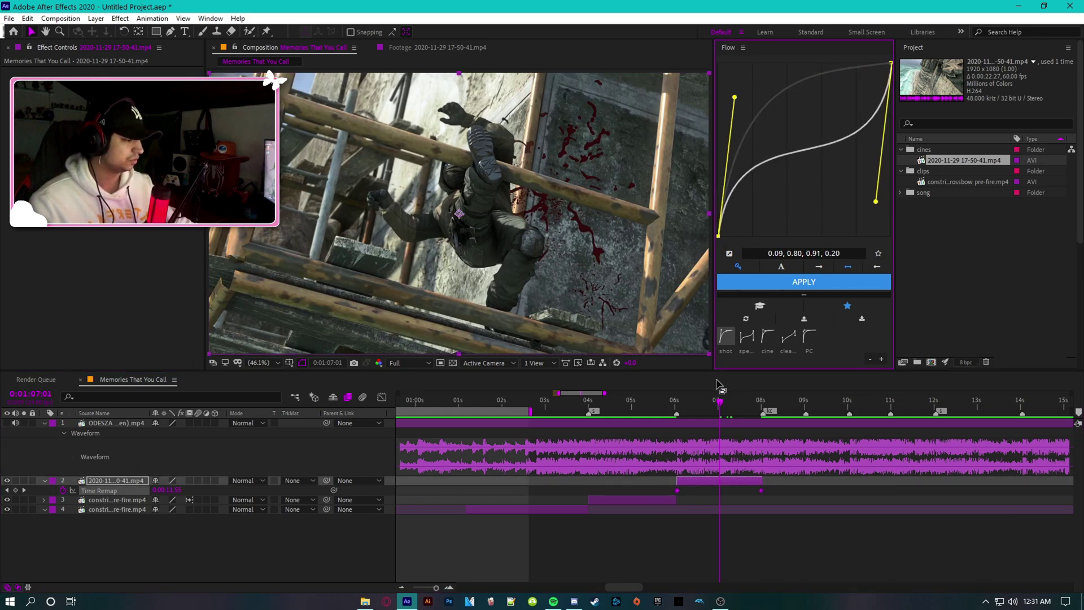
drag(687, 409, 743, 449)
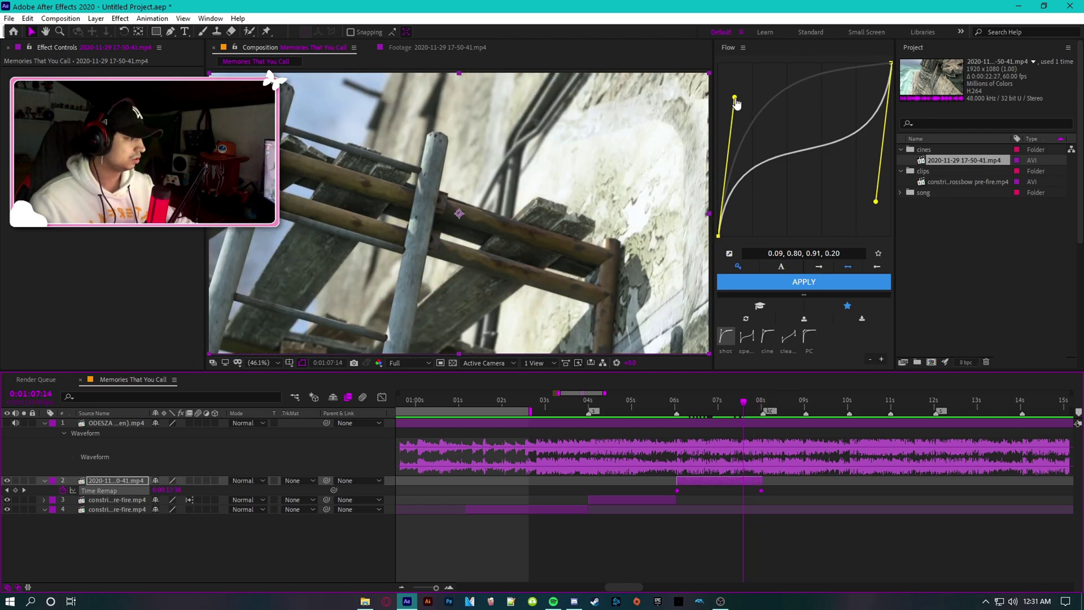
Step: Adjust the Flow curve to 0.10, 0.78, 0.92, 0.08, apply it to the cine's keyframes and collapse the layer's properties
mouse_move(735, 104)
mouse_down()
mouse_move(802, 196)
mouse_move(807, 181)
mouse_move(779, 136)
mouse_move(733, 116)
mouse_move(742, 118)
mouse_move(736, 101)
mouse_up()
drag(875, 202, 879, 227)
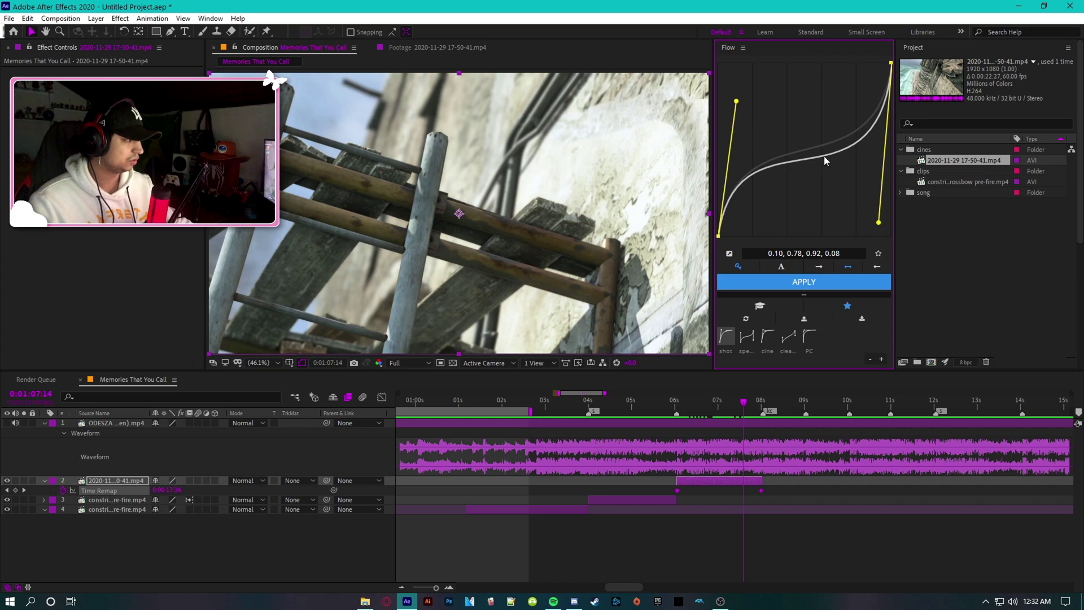
click(808, 281)
key(u)
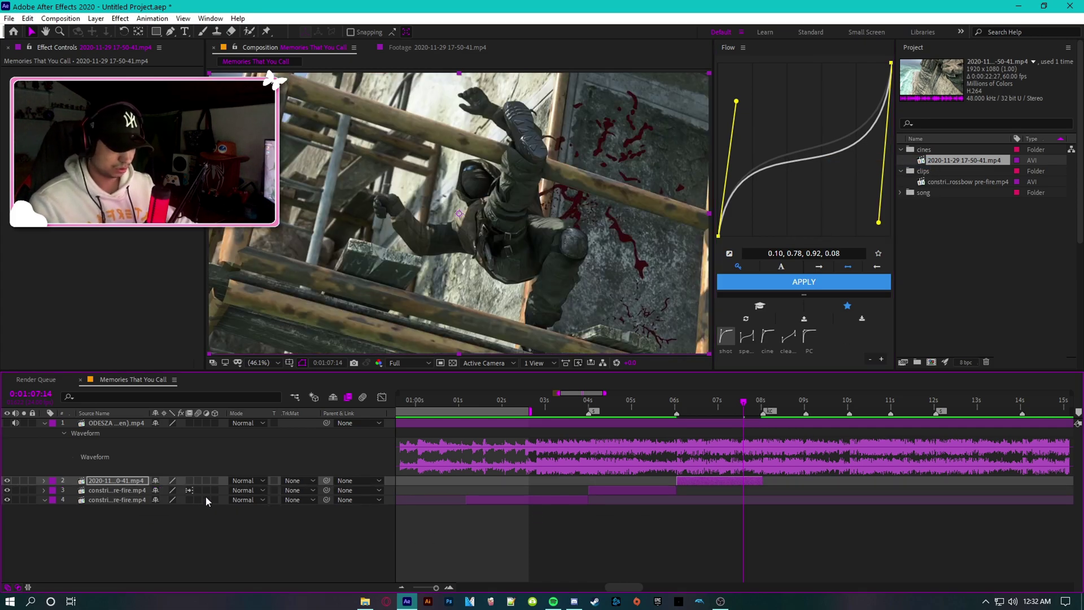
Step: Set the work area from 0:01:00:18 to 0:01:08:21 and preview the edit against the music
click(790, 403)
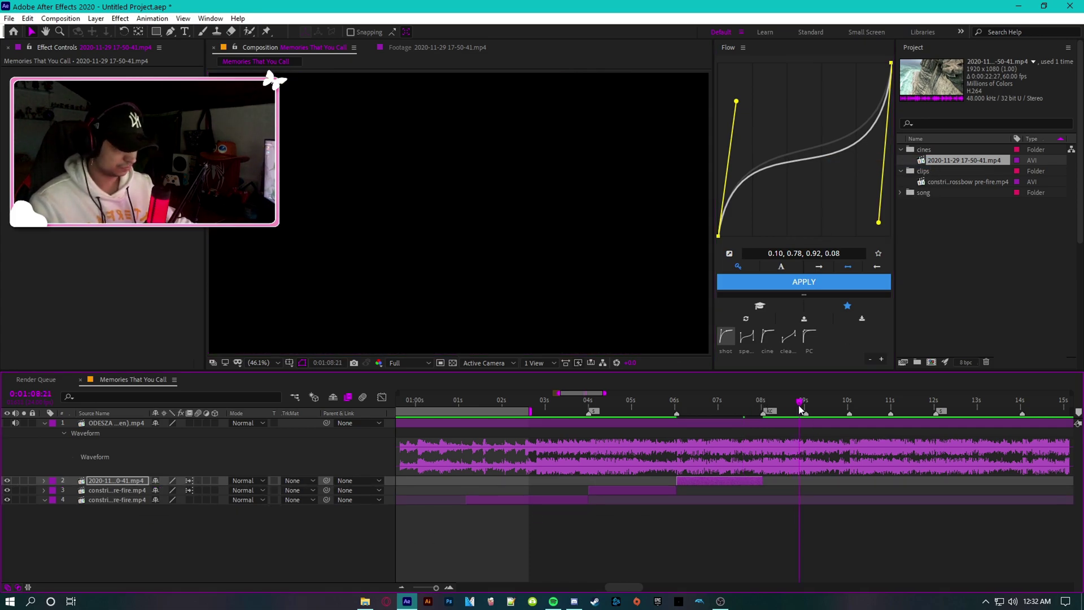
click(457, 401)
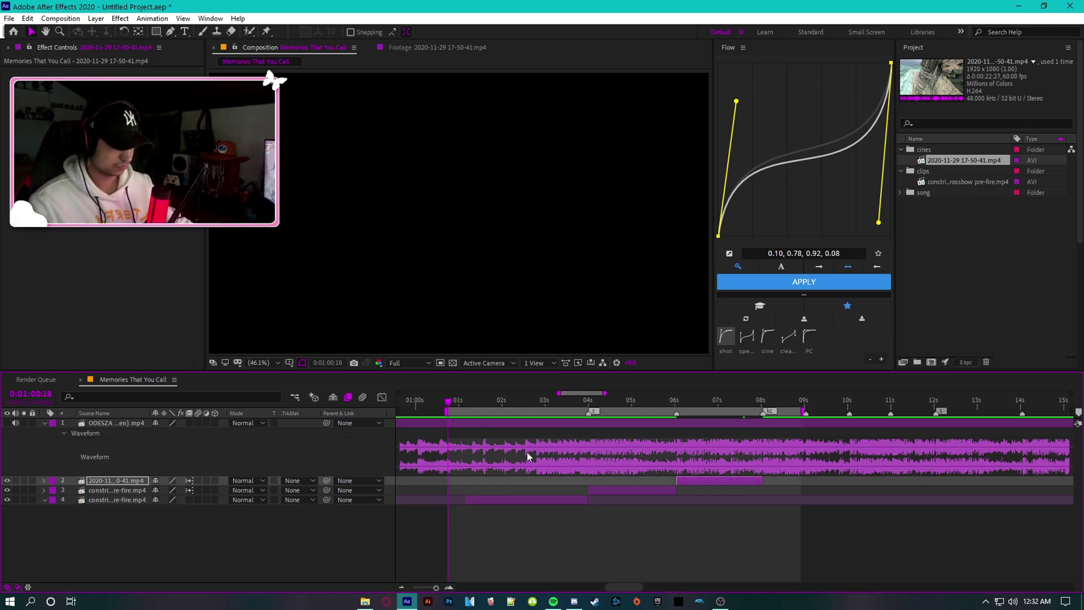
key(space)
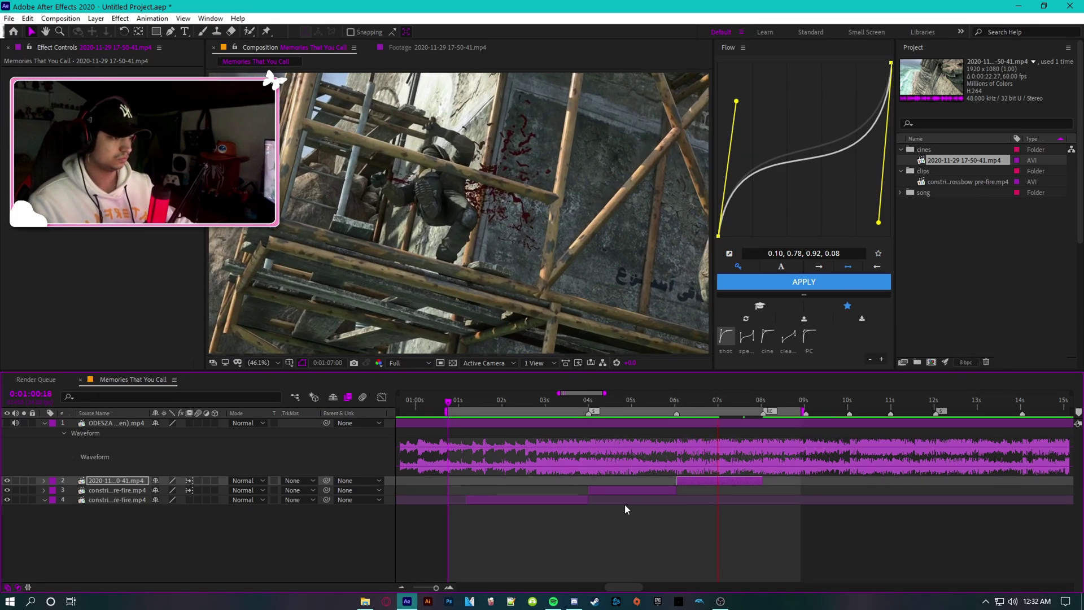
key(space)
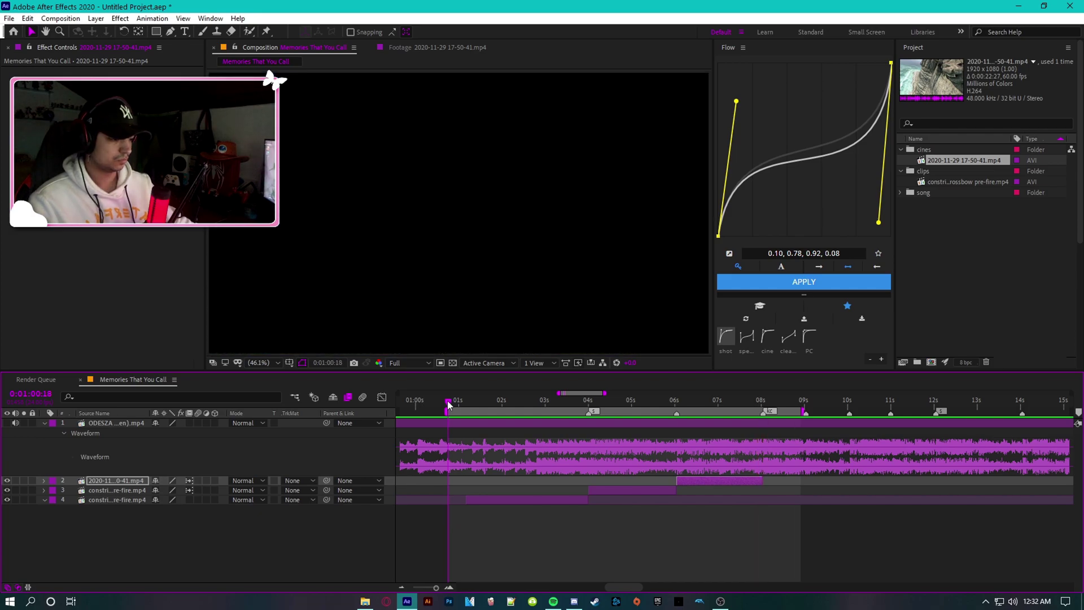
key(space)
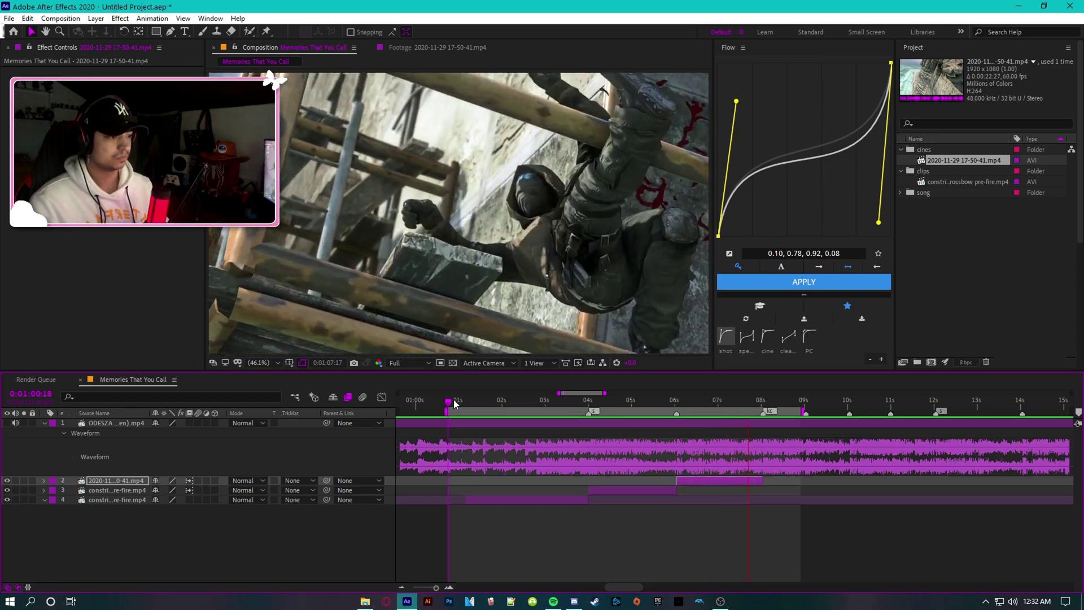
Step: Move to the 0:01:08:01 marker, open the crossbow pre-fire footage and set its In point at 0:00:17:25 in the final killcam
drag(677, 405, 534, 412)
drag(820, 449, 708, 458)
scroll(700, 460, right, 3)
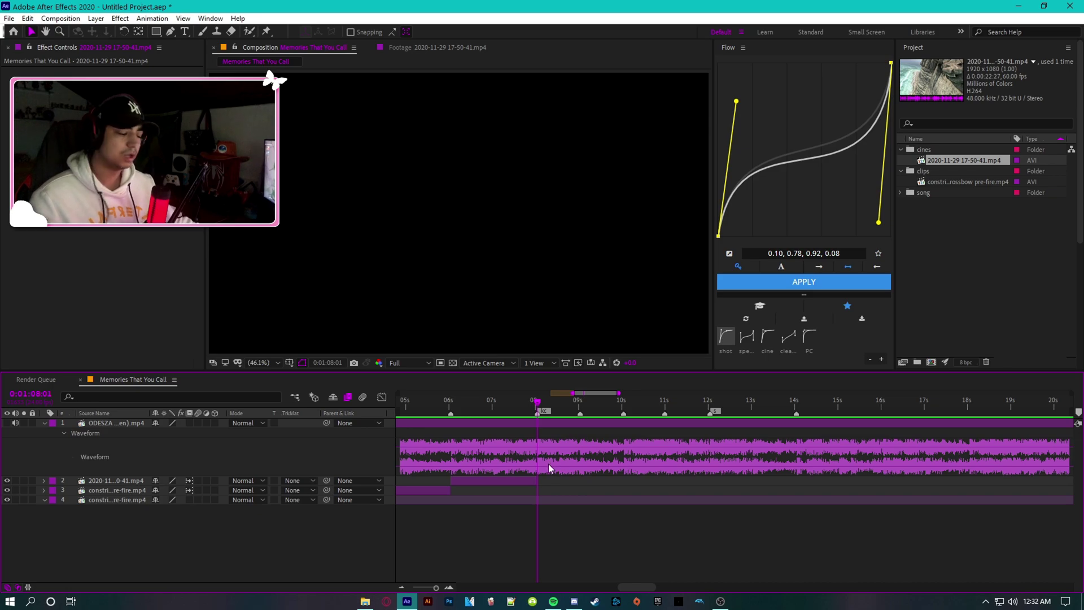
click(901, 149)
double_click(962, 171)
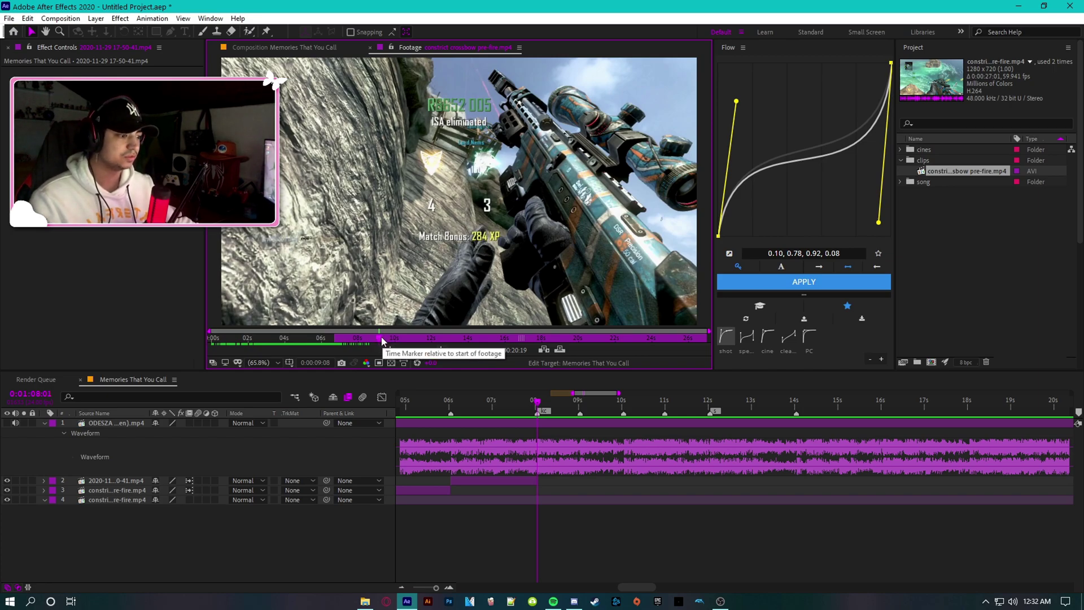
drag(382, 338, 516, 357)
key(space)
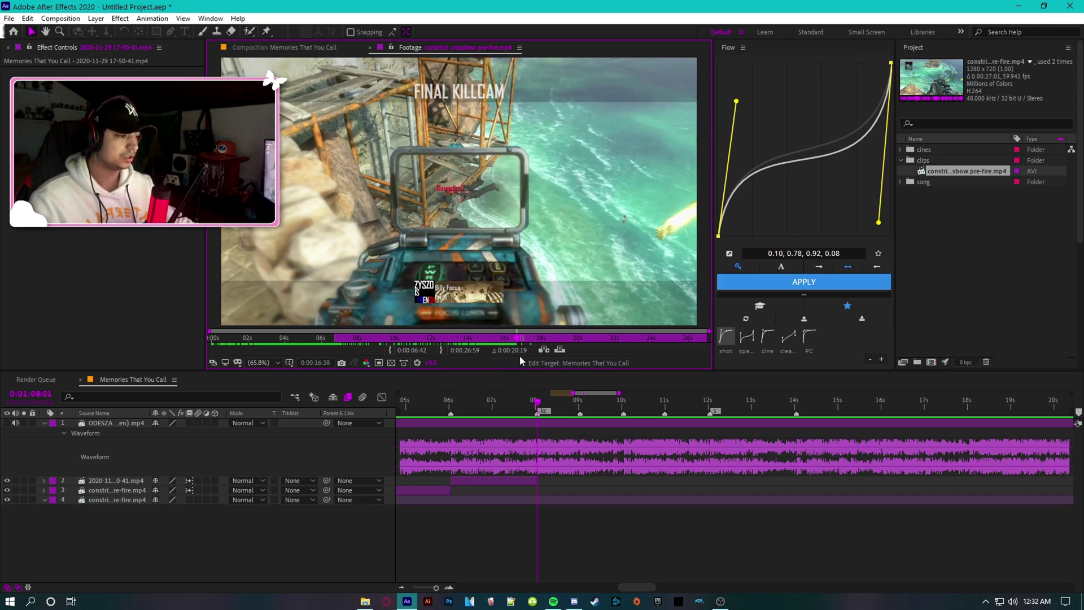
key(space)
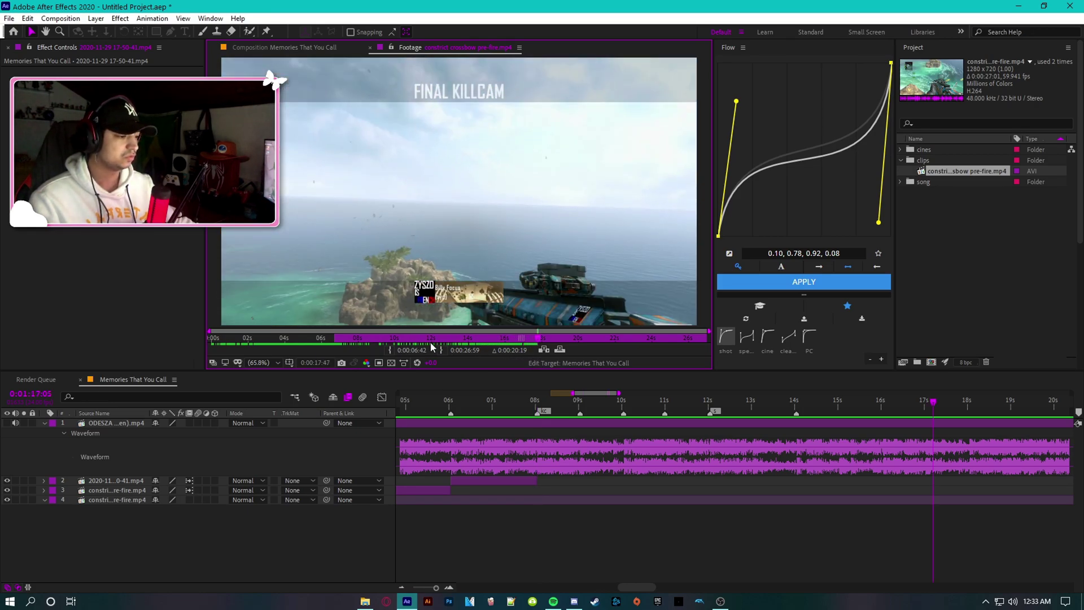
drag(541, 339, 531, 339)
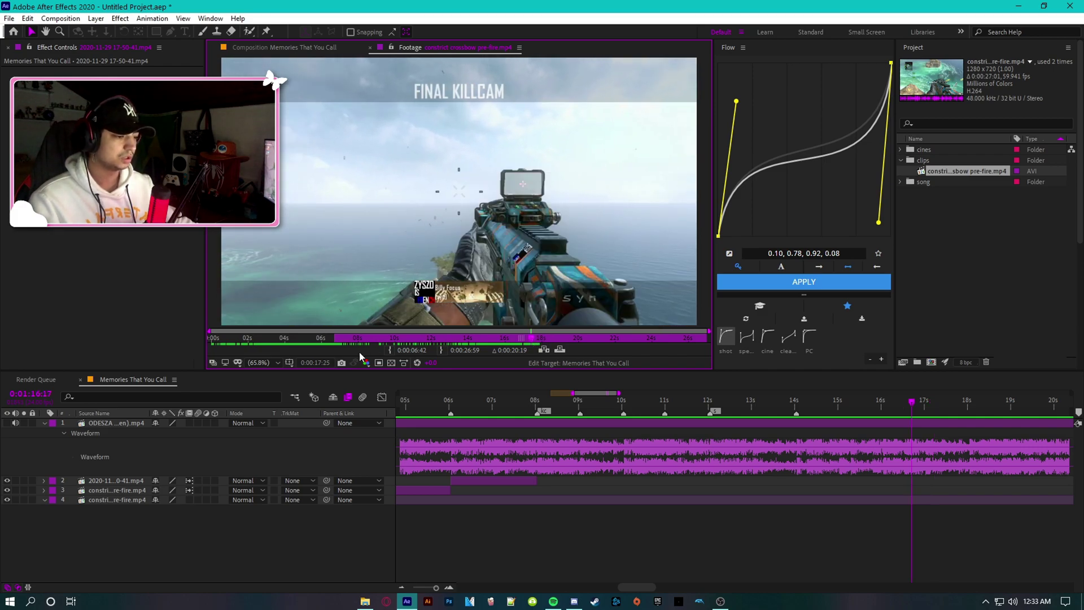
click(389, 350)
Step: Add the trimmed crossbow pre-fire clip above the cine layer, aligning its start with 0:01:08:01
drag(960, 171, 537, 472)
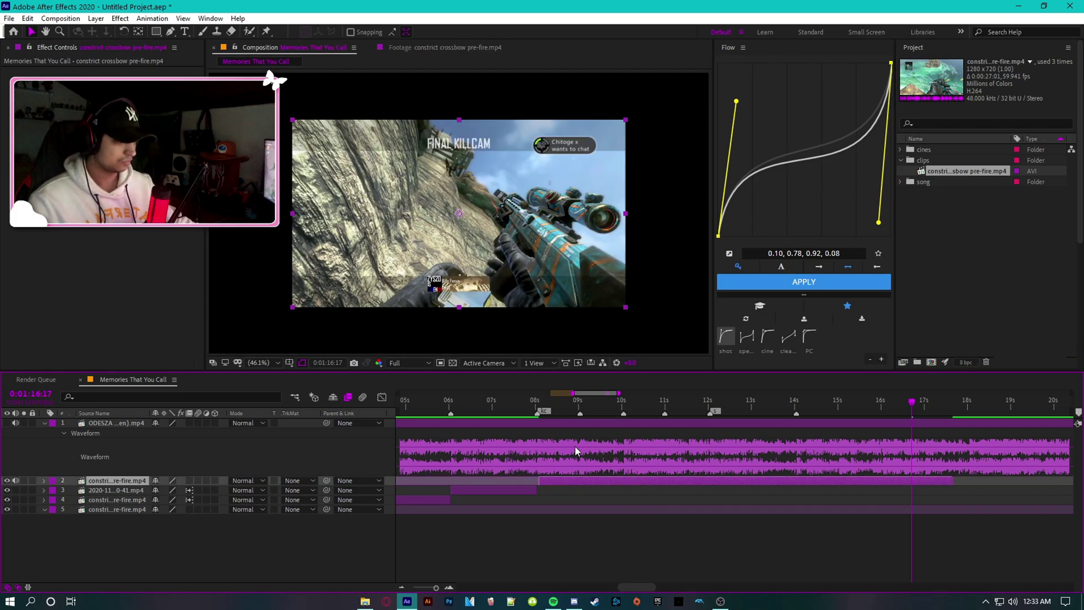
drag(533, 403, 537, 405)
drag(551, 483, 547, 481)
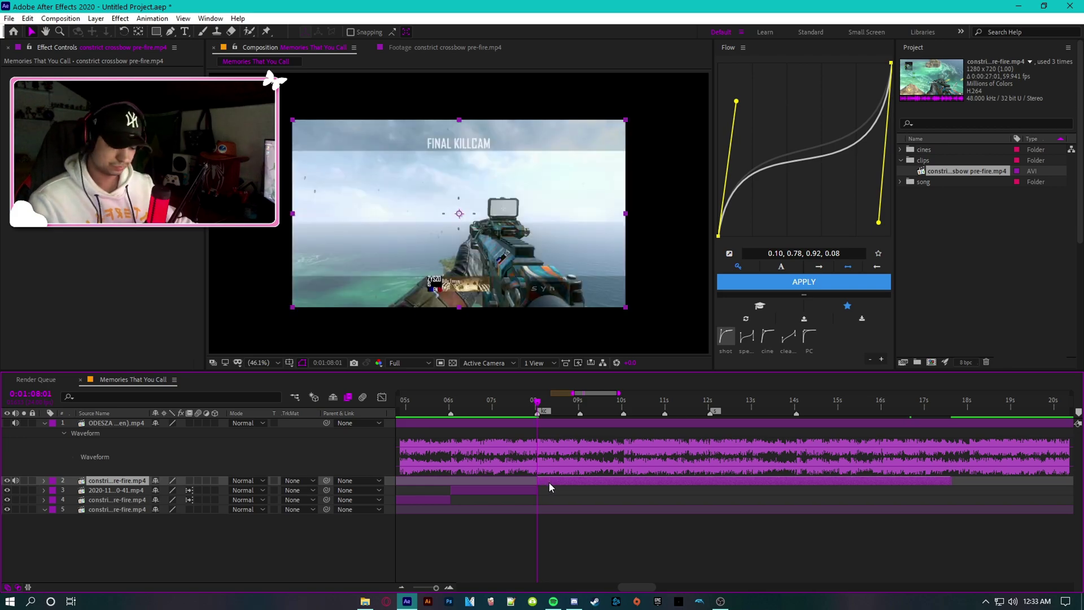
Step: Fit the new clip to the composition, enable time remapping and add a Time Remap keyframe at 0:01:08:01
key(ctrl+alt+f)
key(ctrl+alt+t)
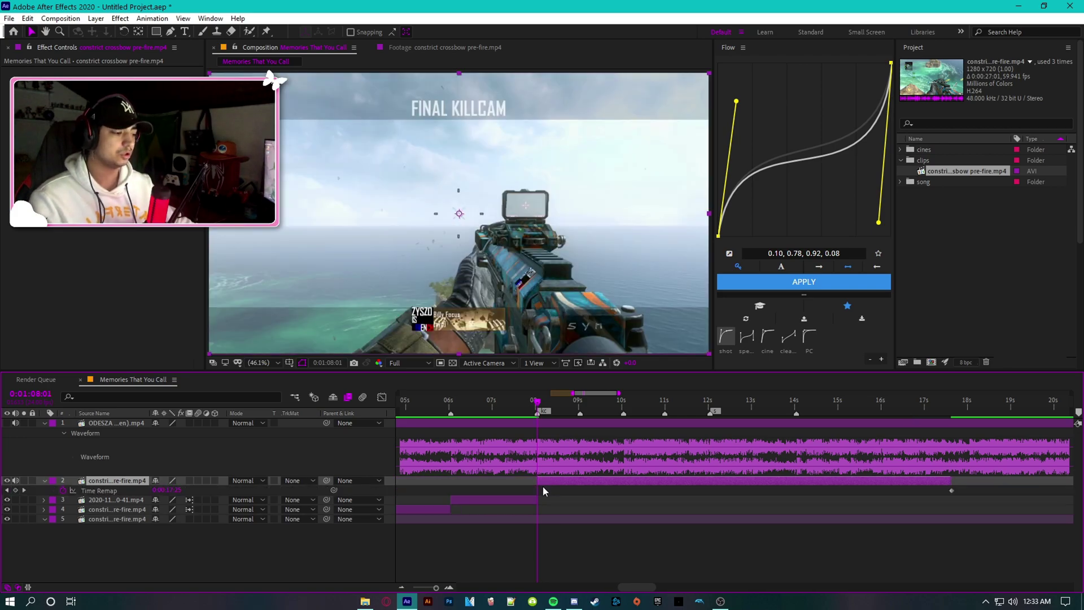
click(16, 491)
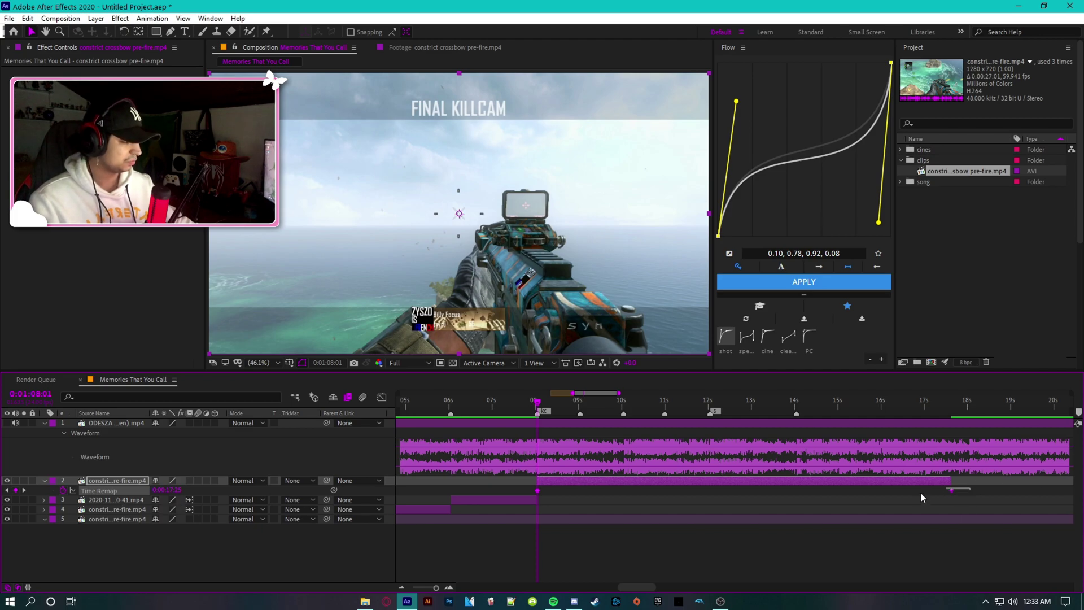
drag(882, 495, 517, 501)
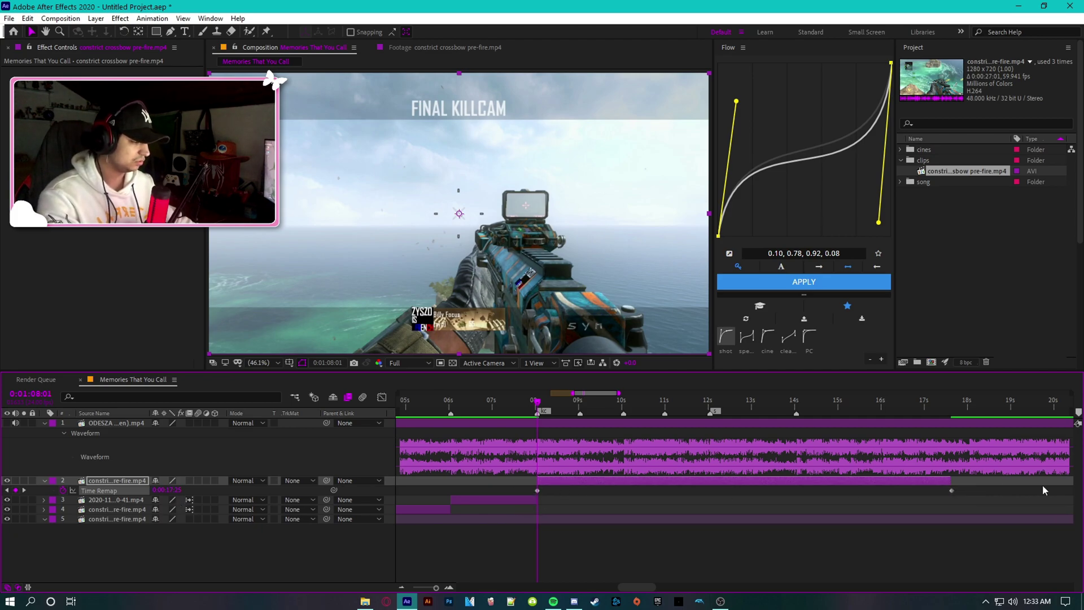
Step: Set the Time Remap value at 0:01:12:01 to the sniper's muzzle flash, 0:00:21:34, and scrub through the section
drag(561, 407, 710, 410)
drag(169, 490, 228, 494)
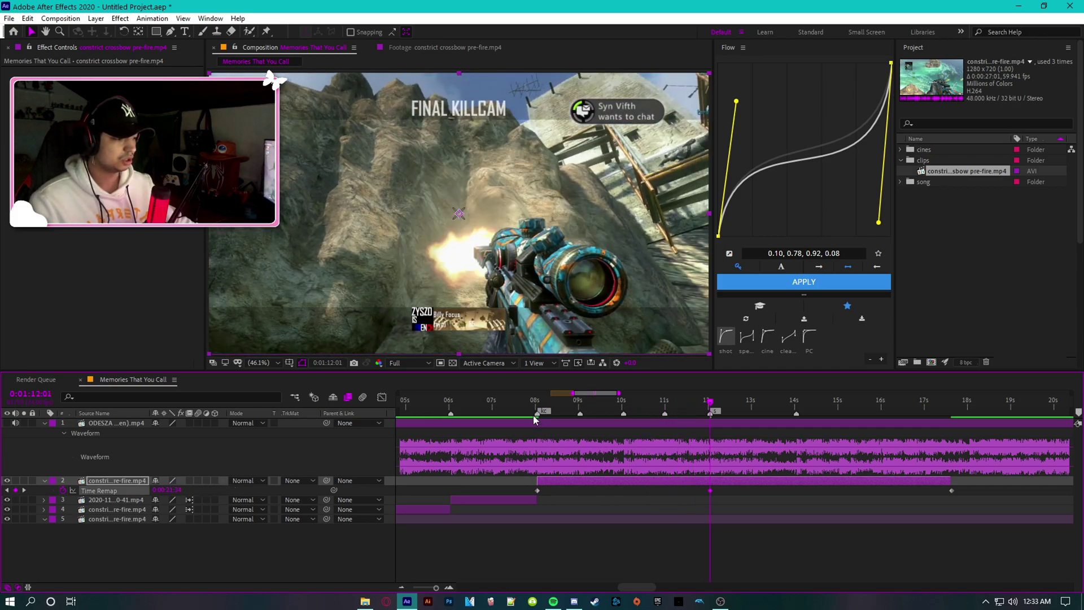
drag(535, 417, 709, 445)
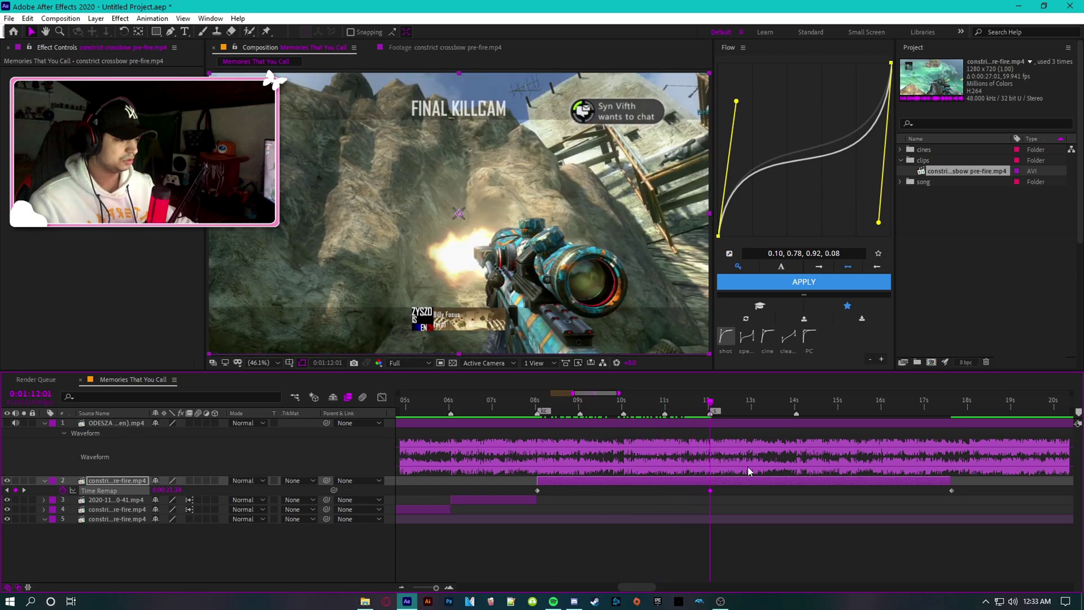
Step: Split the clip at 0:01:12:01 and delete the surplus Time Remap keyframes outside each resulting part
key(ctrl+shift+d)
drag(561, 484, 519, 490)
key(Delete)
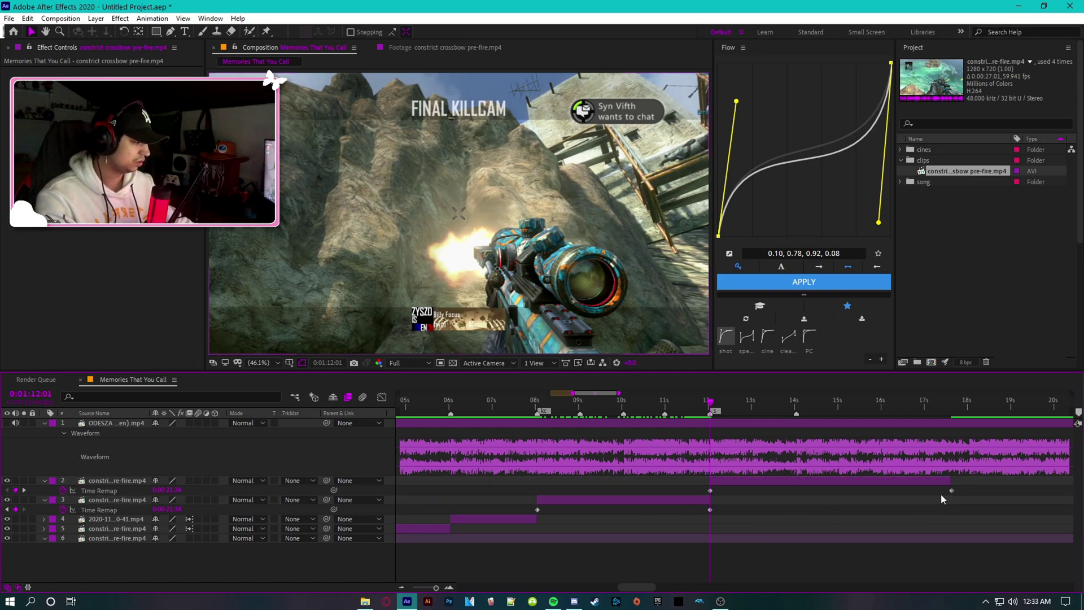
key(Delete)
Step: Trim the second part of the split clip to end at the 0:01:14:01 marker and deselect everything
click(796, 402)
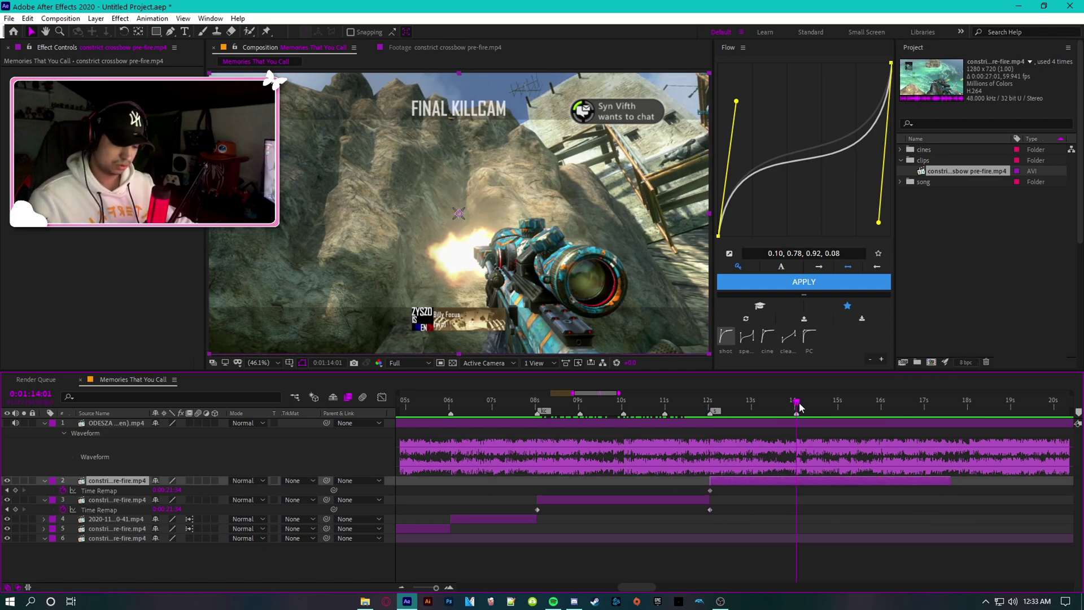
key(alt+])
key(ctrl+shift+a)
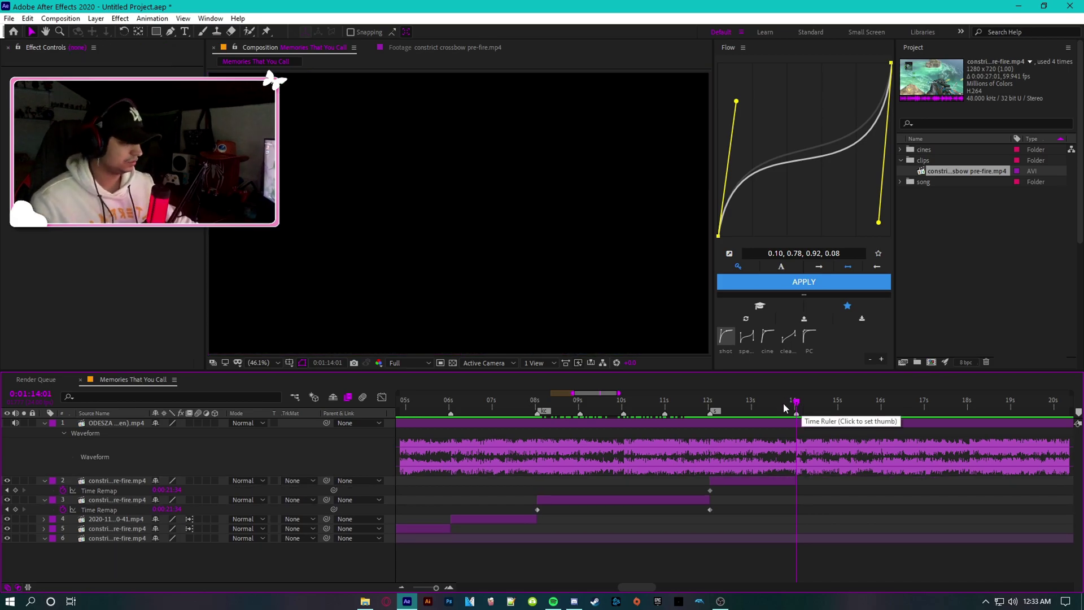
Step: Advance the second part's Time Remap value at 0:01:14:00 and apply the Flow shot preset to both of its keyframes
click(795, 404)
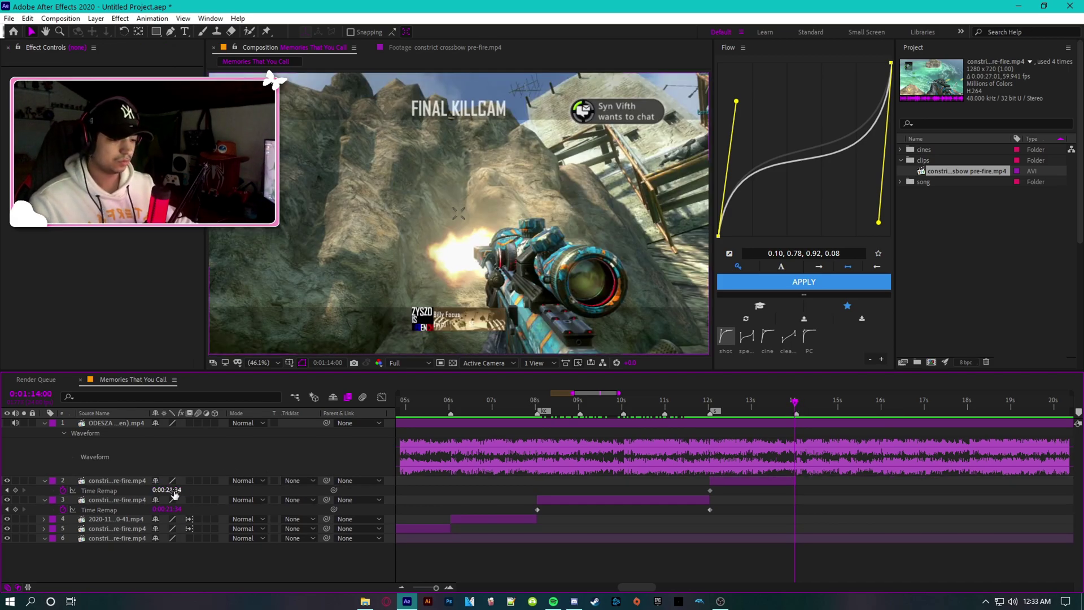
drag(167, 490, 675, 479)
drag(696, 487, 814, 491)
click(726, 337)
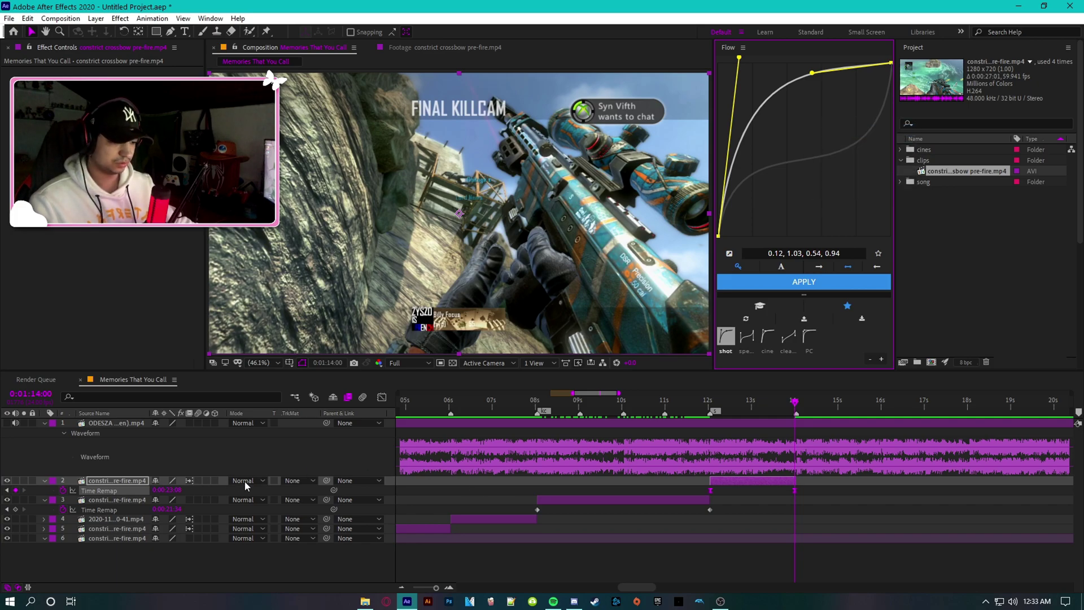
Step: Collapse the second part's properties and set the work area from 0:01:00:15 to 0:01:15:00
click(688, 507)
click(820, 402)
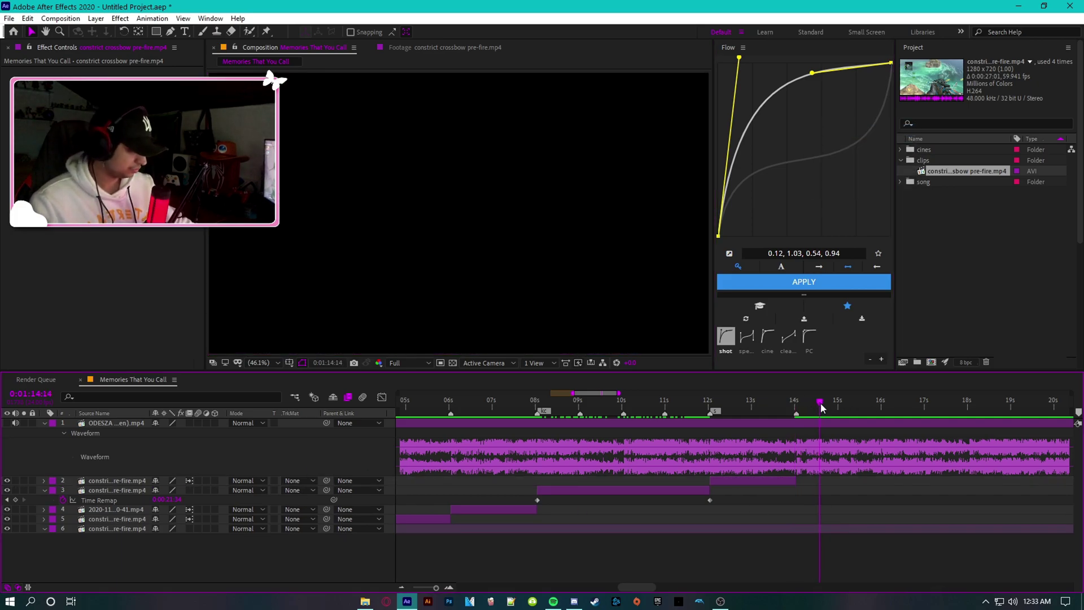
key(n)
scroll(751, 470, left, 5)
scroll(598, 450, down, 2)
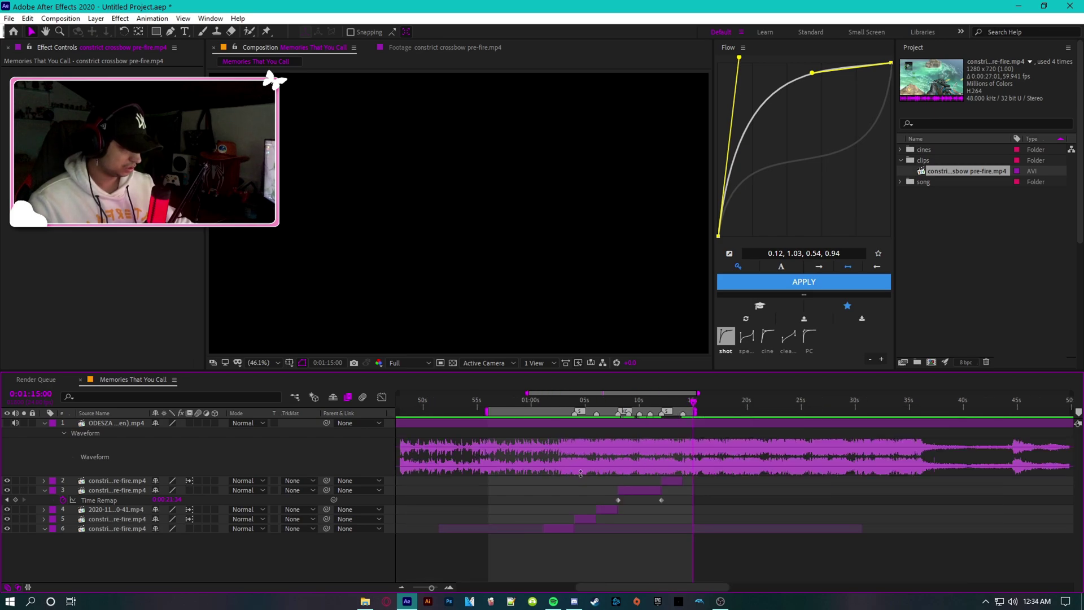
scroll(581, 446, up, 1)
key(b)
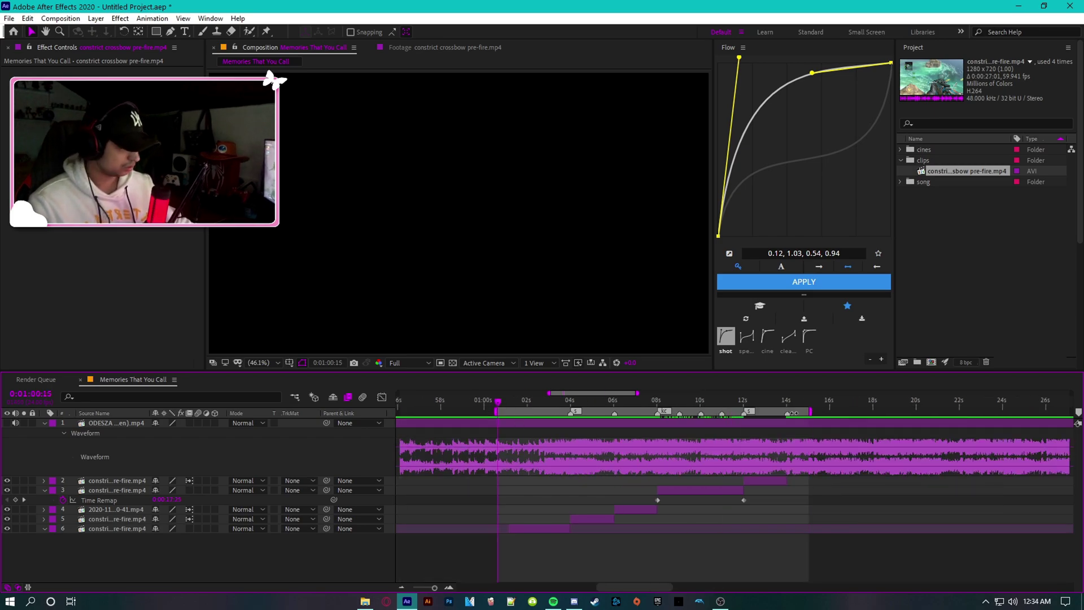
Step: Add Time Remap keyframes to the first killcam part at the beat markers between 0:01:08:01 and 0:01:12:01, starting at 0:01:09:01
click(676, 402)
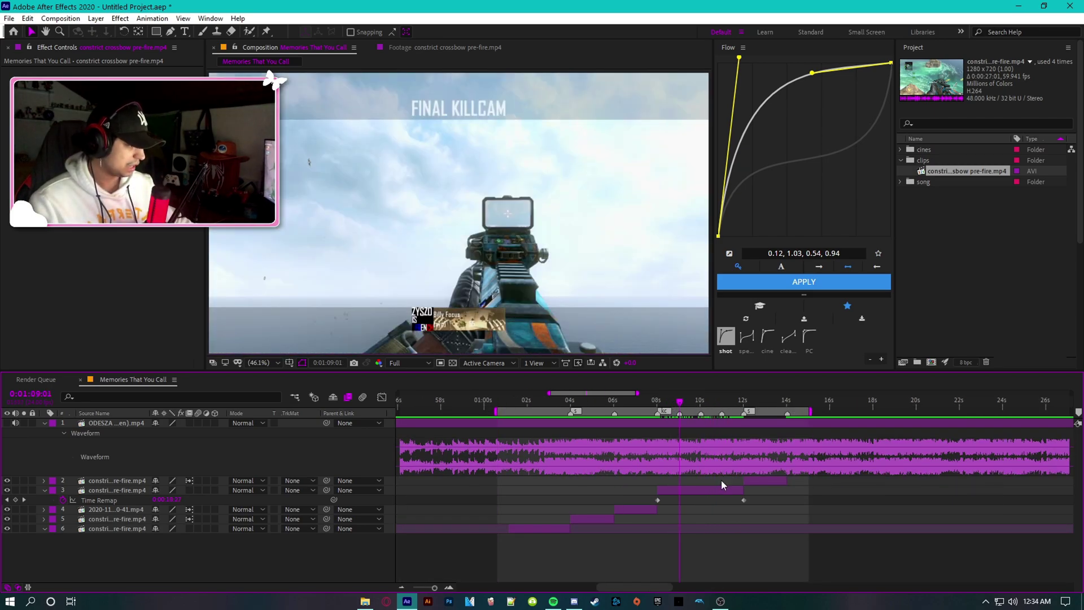
scroll(721, 479, up, 2)
click(658, 495)
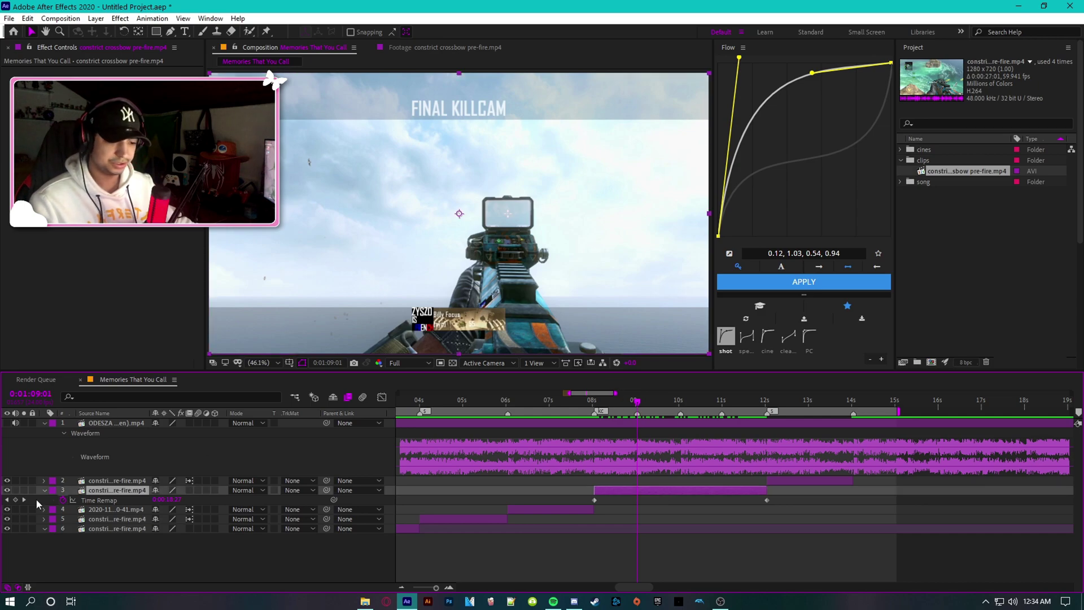
click(16, 500)
click(681, 403)
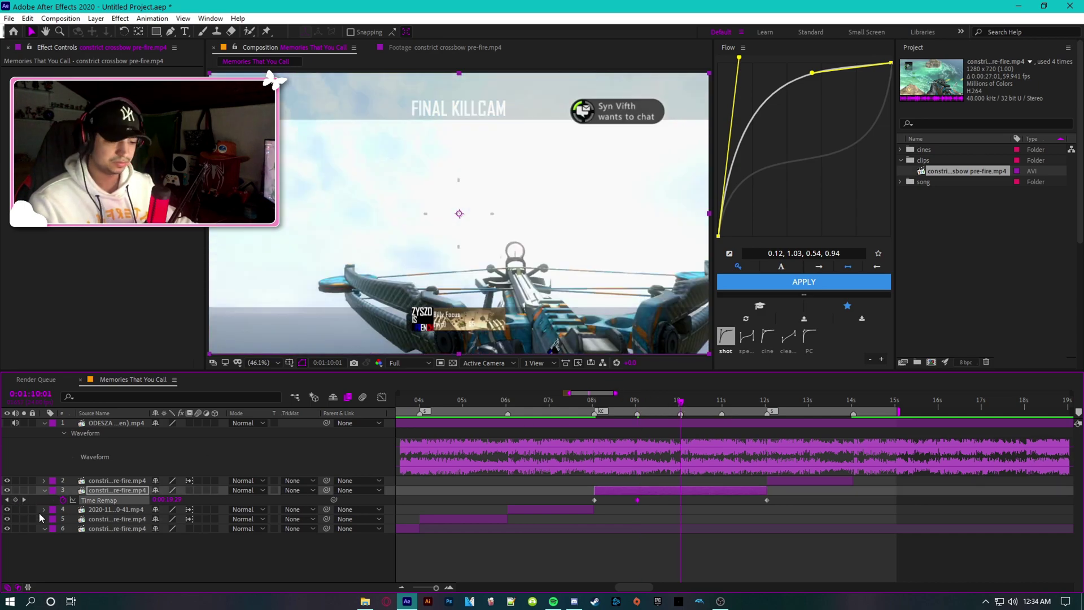
key(k)
click(16, 500)
Step: Set the Time Remap value at 0:01:09:01 to 0:00:18:42 and scrub through the first killcam part
drag(610, 398, 629, 410)
drag(170, 501, 248, 504)
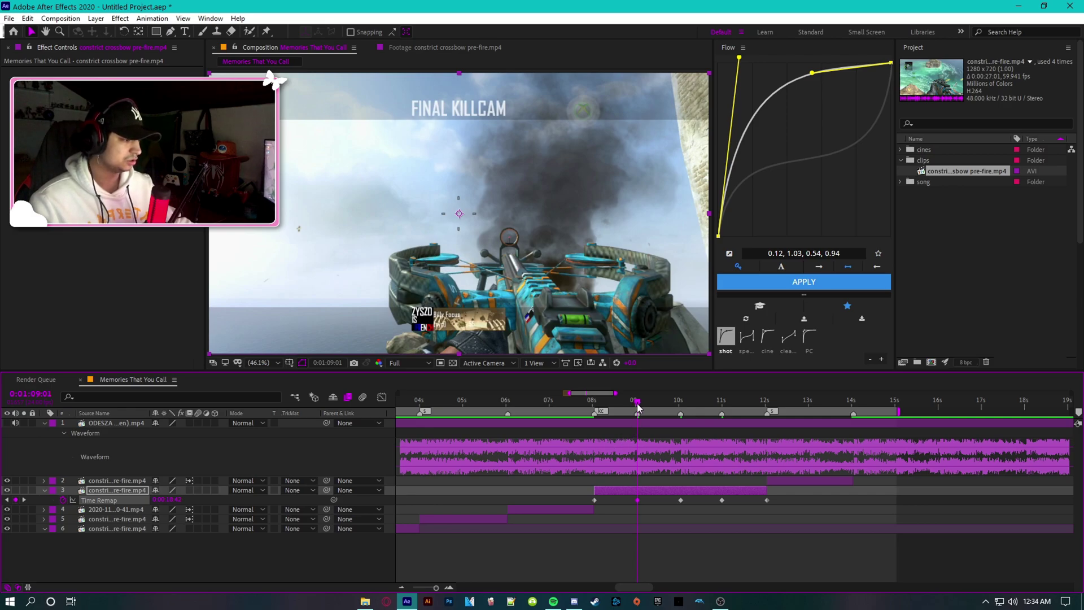
drag(637, 403, 740, 467)
Step: Select all five Time Remap keyframes, apply a Flow curve of 0.09, 0.53, 0.91, 0.47 and scrub back to 0:01:09:01
drag(781, 497, 590, 504)
drag(738, 64, 735, 148)
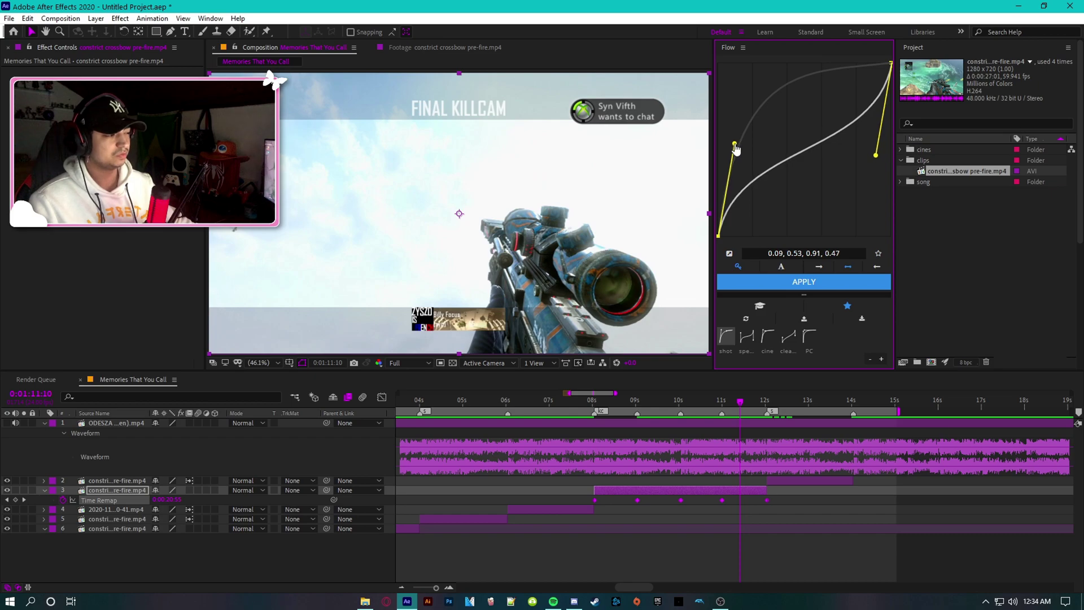
right_click(785, 136)
click(805, 147)
drag(683, 405, 640, 405)
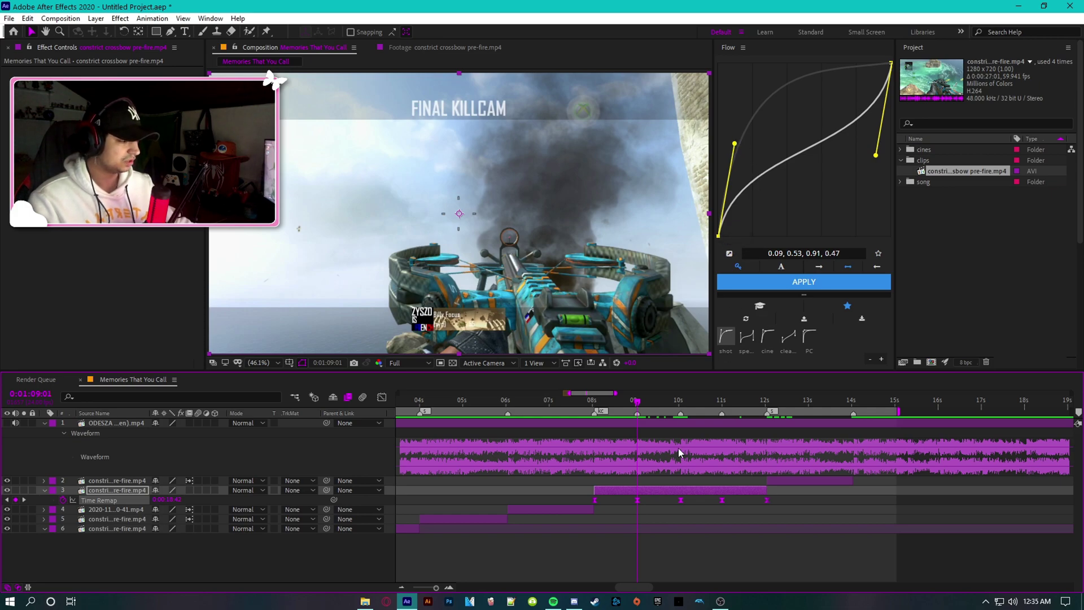
Step: Examine the first killcam part's Time Remap speed curve in the Graph Editor, return to the layer view and reselect all five keyframes
click(381, 399)
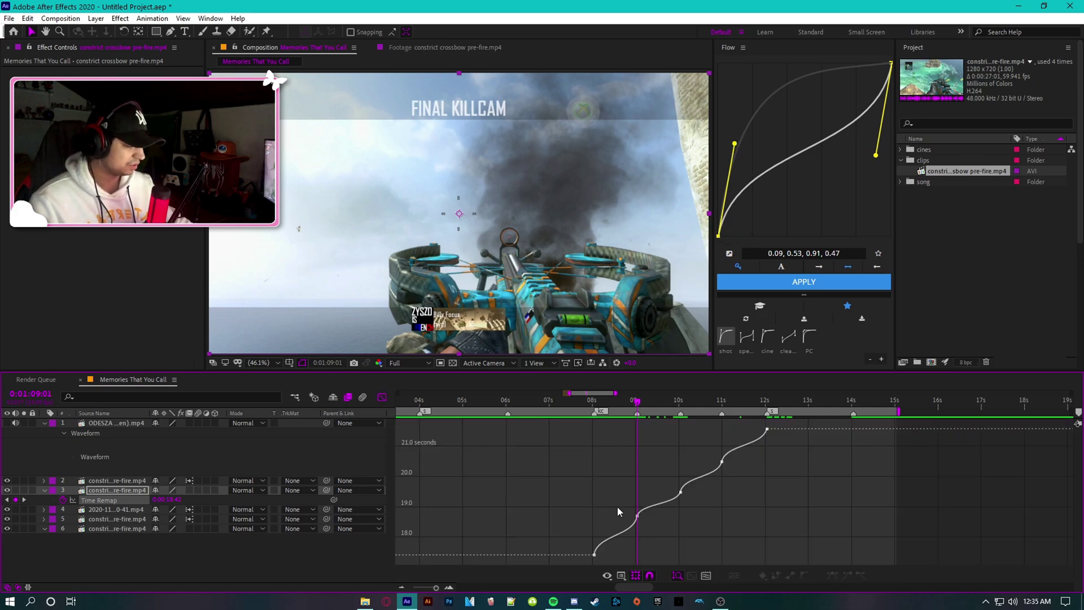
click(382, 398)
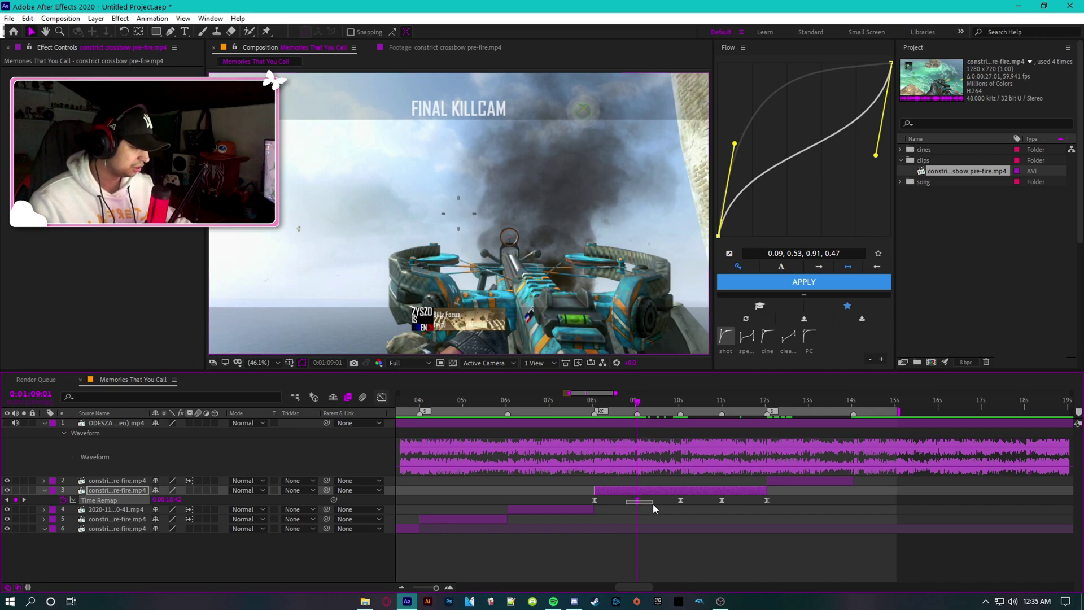
click(595, 500)
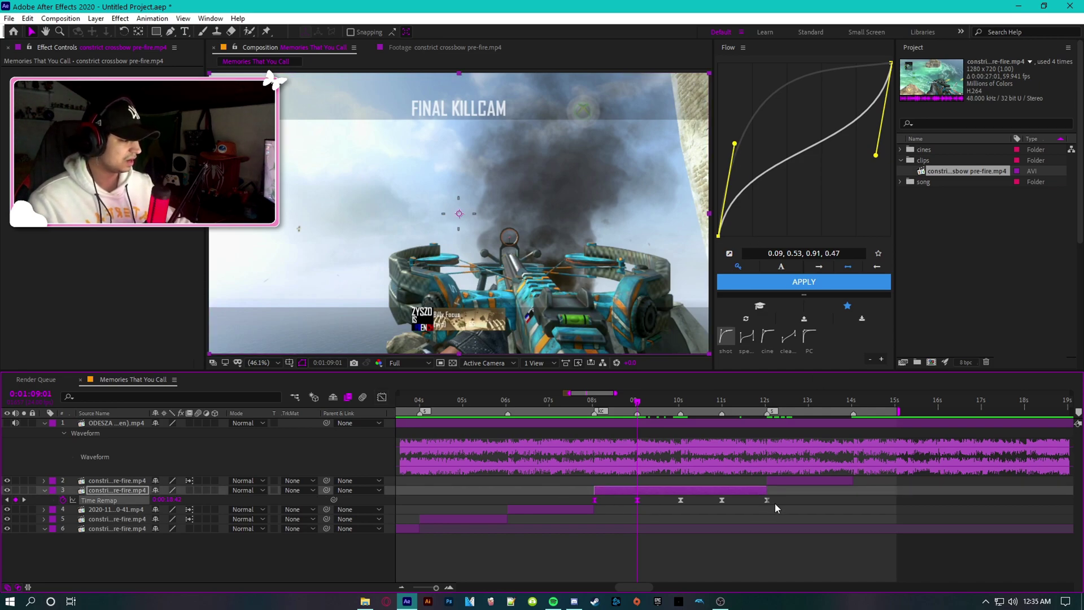
drag(776, 498, 578, 507)
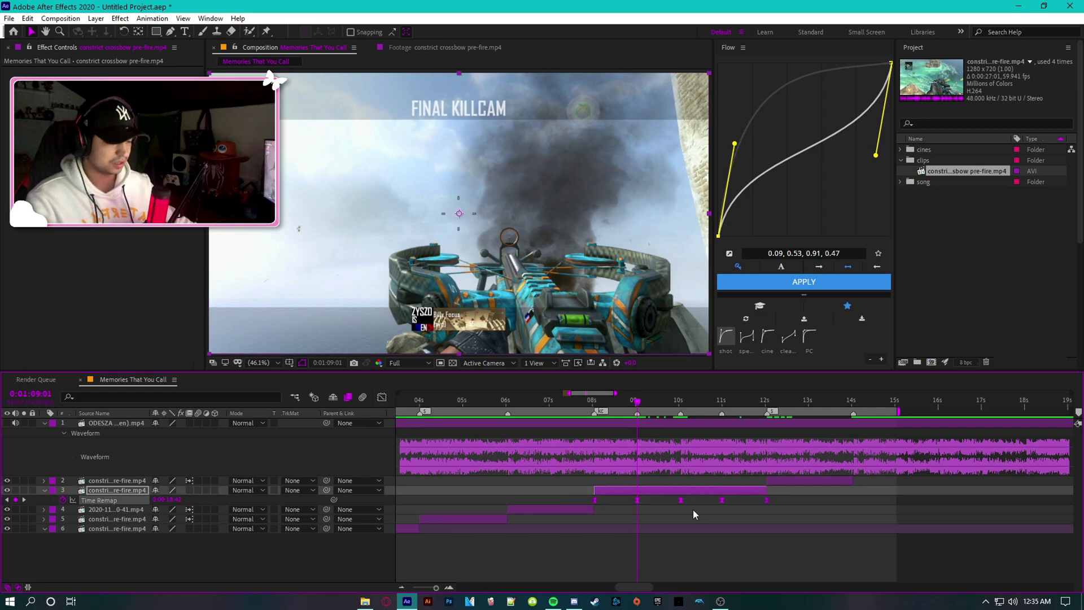
Step: Collapse the killcam part's properties and preview the edit over the work area between 0:01:00:15 and 0:01:15:00
key(u)
scroll(709, 506, down, 1)
drag(513, 405, 491, 406)
click(576, 551)
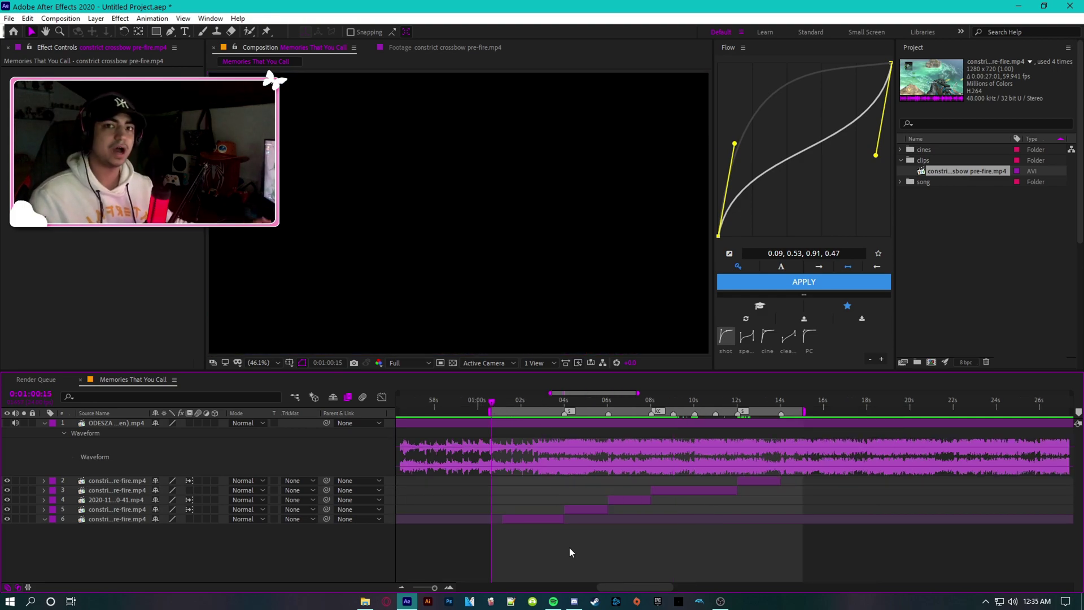
key(space)
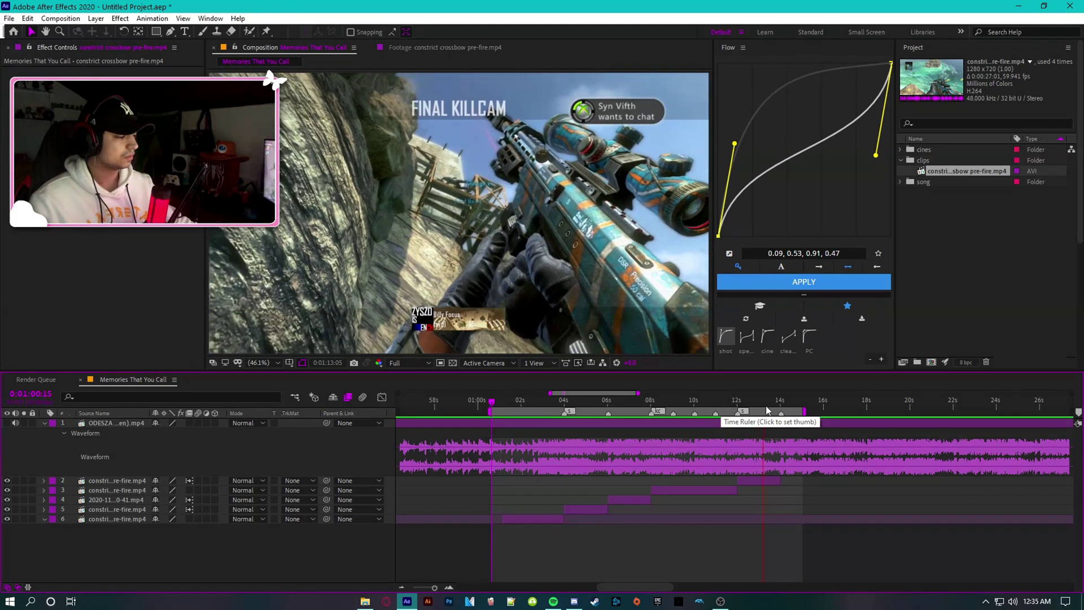
key(shift+End)
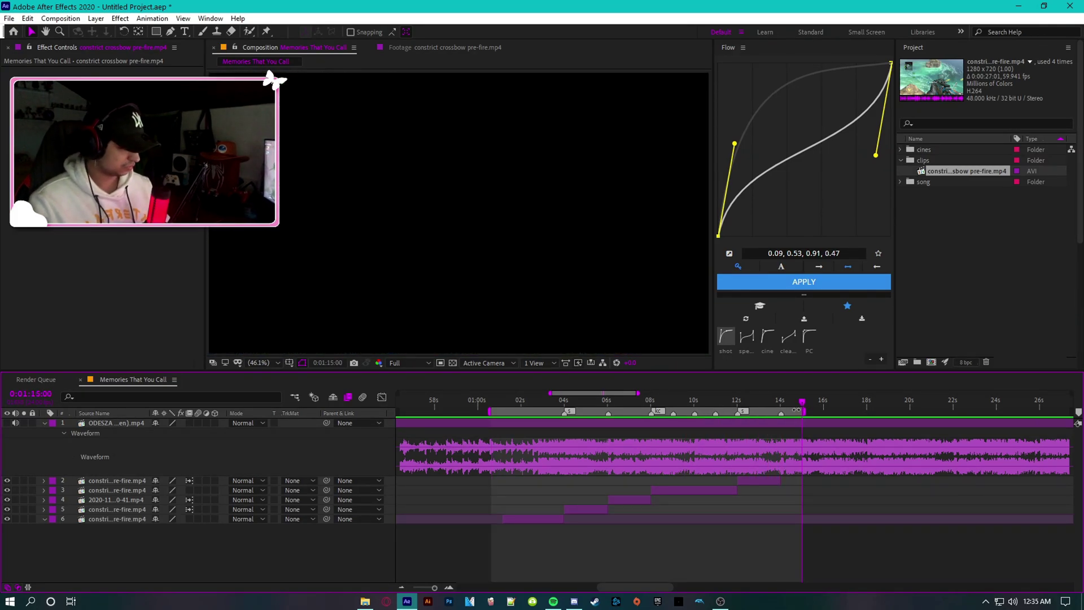
key(space)
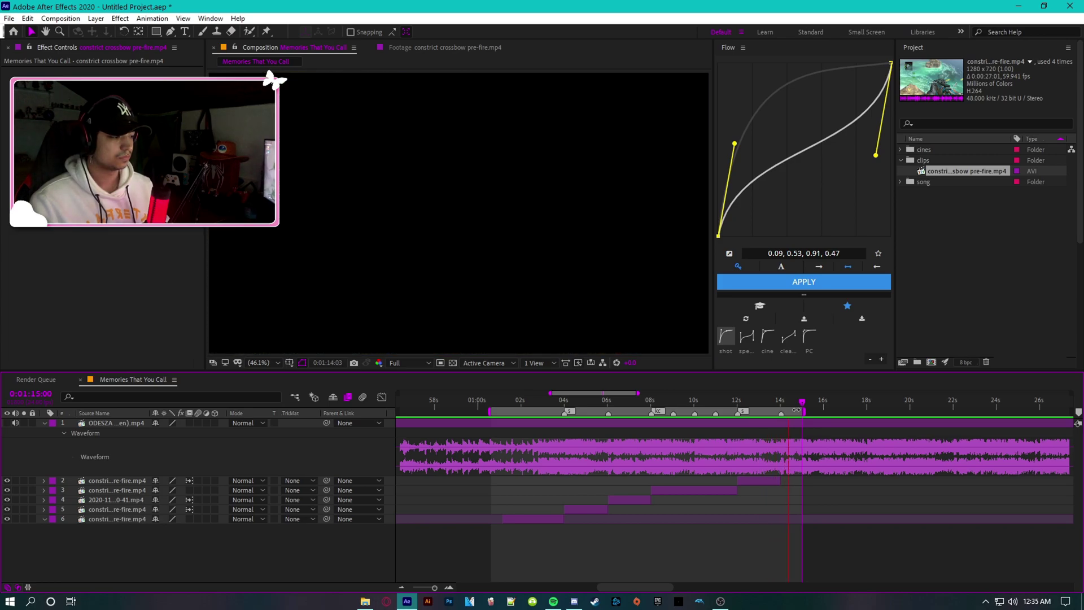
Step: At 0:01:04:00, add an adjustment layer named pc above the clips, paste its Motion Tile effects and Scale keyframes, and reveal the keyframes
drag(607, 405, 564, 452)
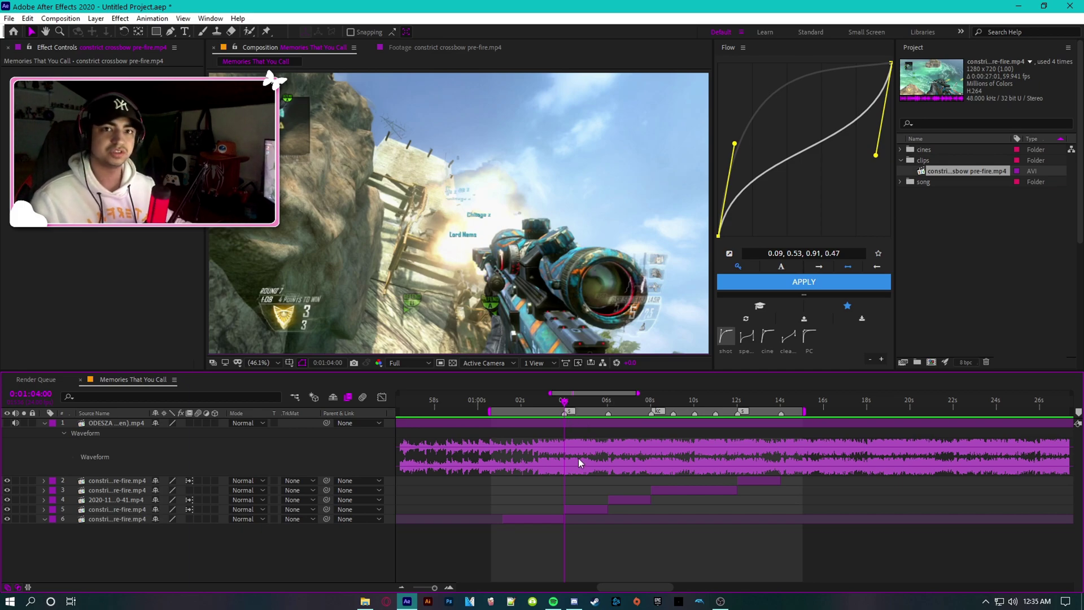
click(759, 481)
key(ctrl+alt+y)
key(ctrl+v)
key(u)
scroll(575, 509, up, 3)
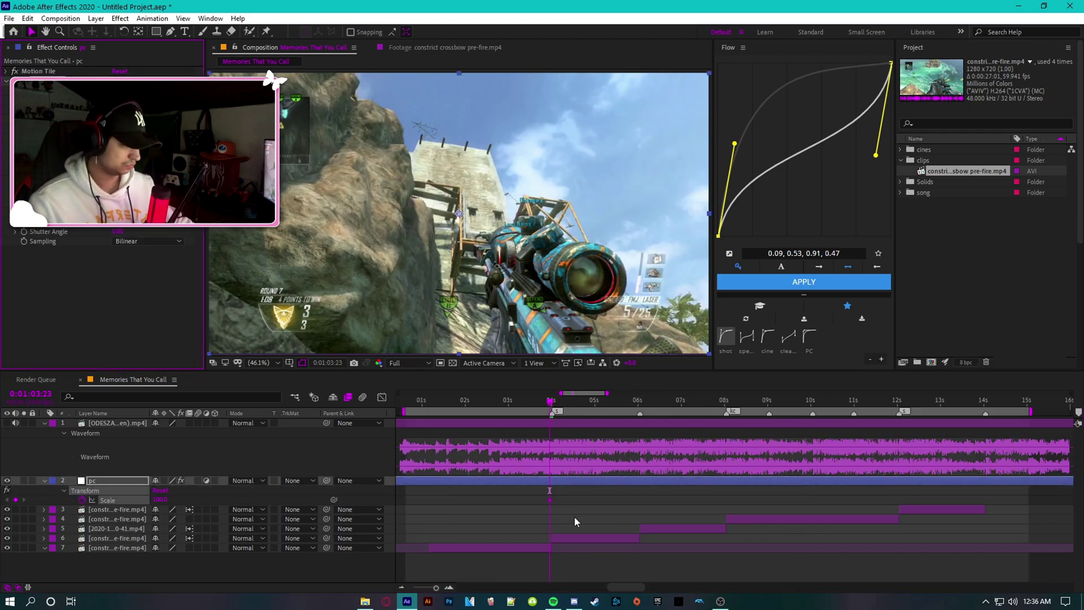
click(702, 407)
key(ctrl+v)
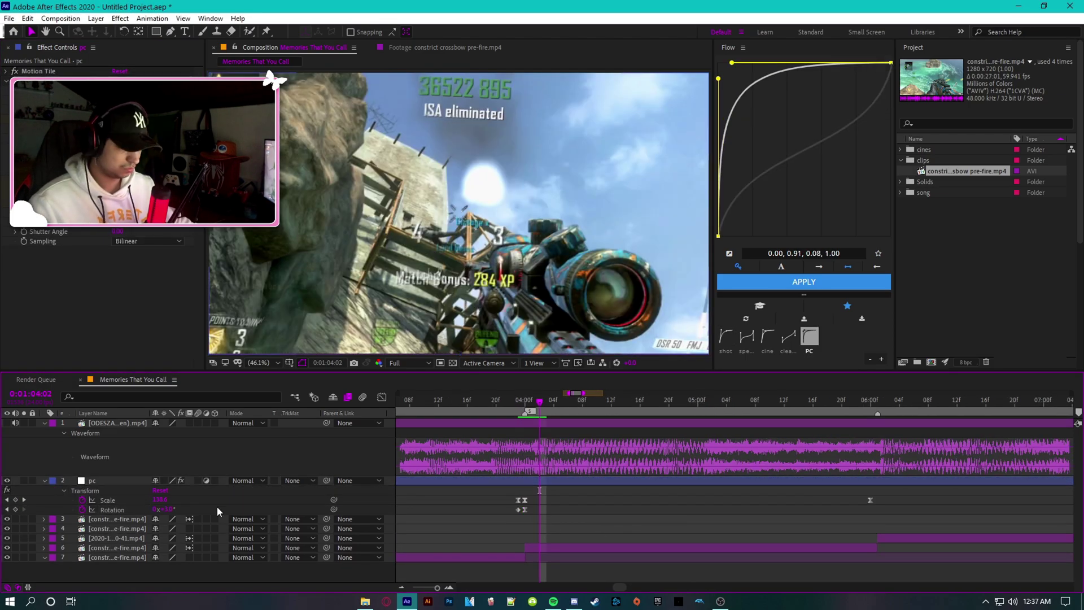
Step: Add Rotation shake keyframes to the pc layer every three frames from 0:01:04:02 to 0:01:04:08
click(169, 509)
key(Return)
key(Page_Down)
key(Page_Down)
key(Page_Down)
click(168, 510)
key(Return)
key(Page_Down)
key(Page_Down)
key(Page_Down)
Step: Copy the pc layer's Scale and Rotation keyframes and paste them at the 0:01:12:00 beat marker
scroll(710, 520, down, 4)
drag(536, 513, 423, 497)
key(ctrl+c)
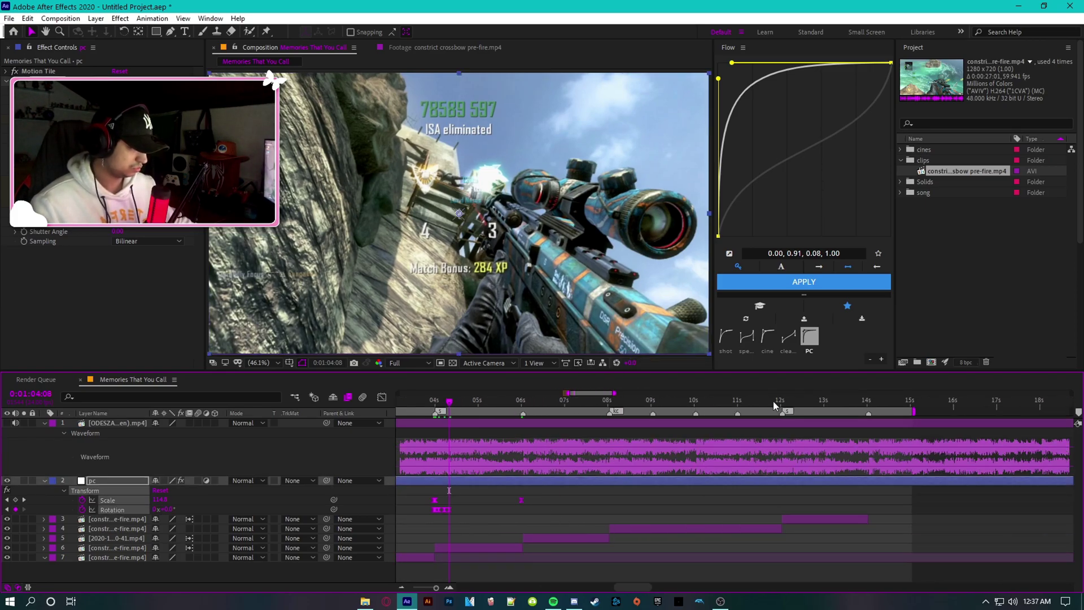
click(781, 407)
key(ctrl+v)
Step: Preview from 0:01:08:00, add Scale keyframes to the pc layer at the beat markers there and paste the copied keyframes
click(636, 505)
click(609, 403)
key(space)
key(space)
click(15, 500)
click(160, 500)
key(Return)
key(k)
click(160, 500)
key(k)
key(k)
key(ctrl+v)
Step: Adjust the Flow curve to 0.00, 0.81, 0.08, 1.00 for the pc layer's new keyframes
scroll(615, 500, up, 2)
drag(719, 79, 718, 95)
scroll(765, 500, down, 2)
Step: Paste the Rotation shake keyframes on the pc layer at 0:01:08:00, 0:01:09:00 and 0:01:10:00
click(630, 403)
key(ctrl+v)
click(673, 403)
key(ctrl+v)
click(716, 403)
key(ctrl+v)
Step: Nudge the pc layer's Scale keyframe near 0:01:11:00 slightly earlier and copy the shake keyframes to that beat marker
click(758, 403)
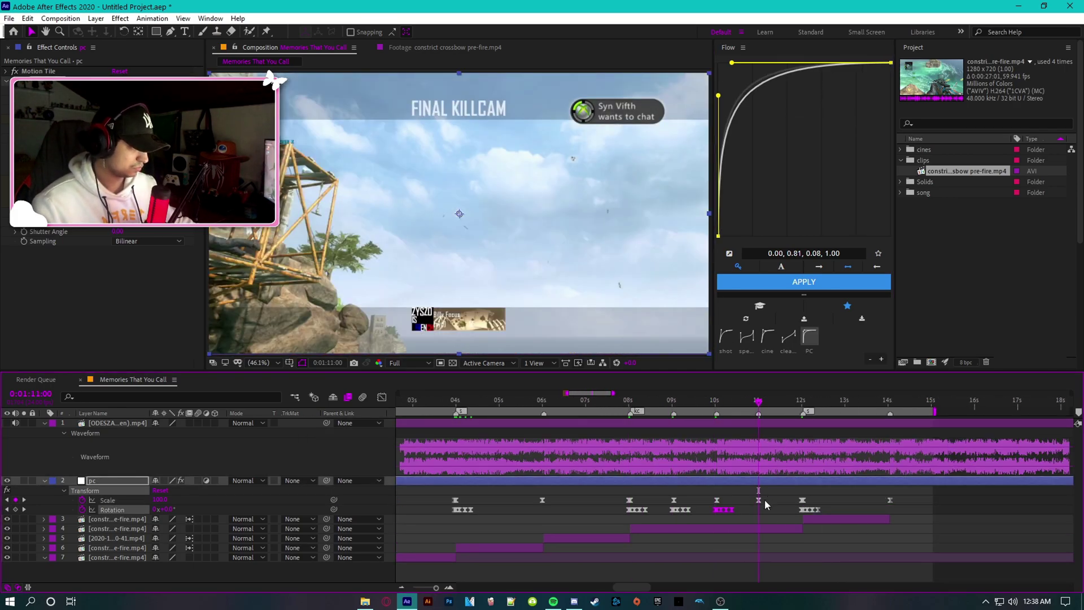
scroll(764, 499, up, 2)
drag(752, 499, 745, 499)
drag(495, 496, 631, 502)
key(ctrl+c)
key(ctrl+v)
scroll(779, 510, down, 2)
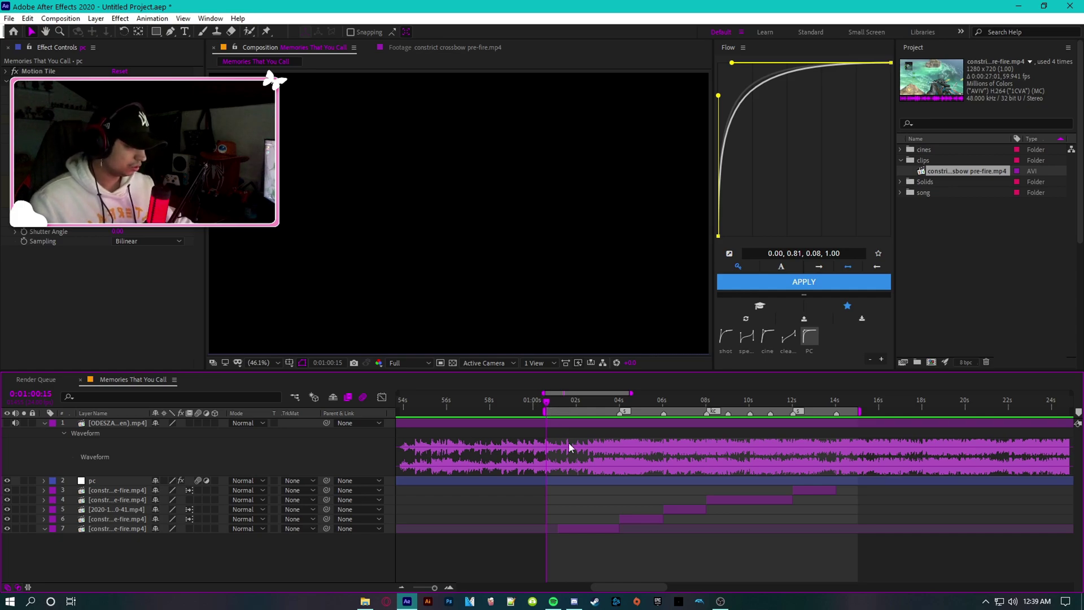
Step: Preview the full edit from 0:01:00:15 with the pc layer's shakes and scrub back to its start
click(757, 482)
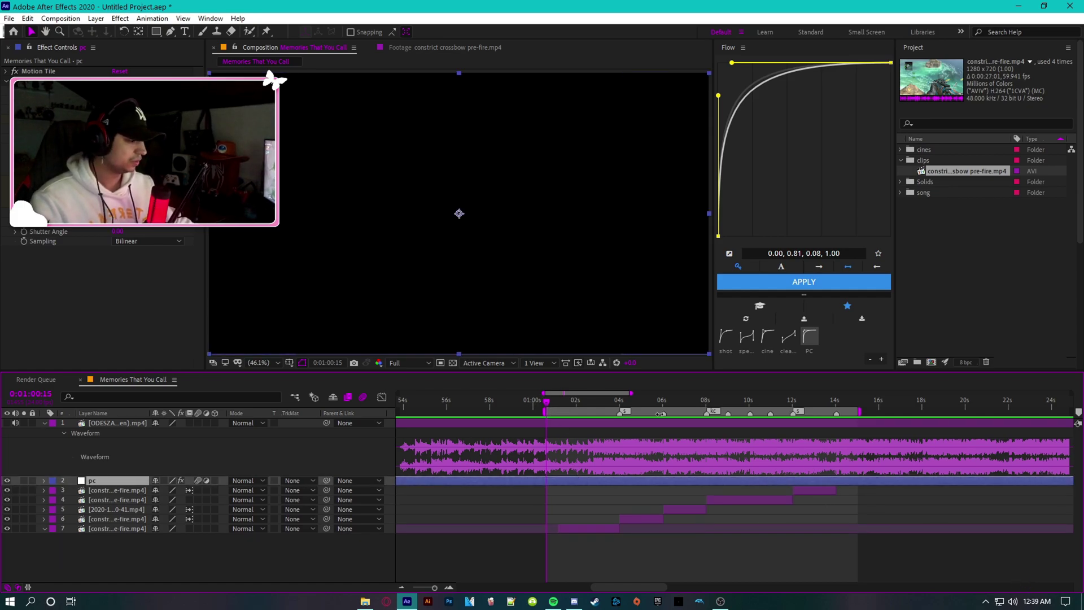
click(592, 503)
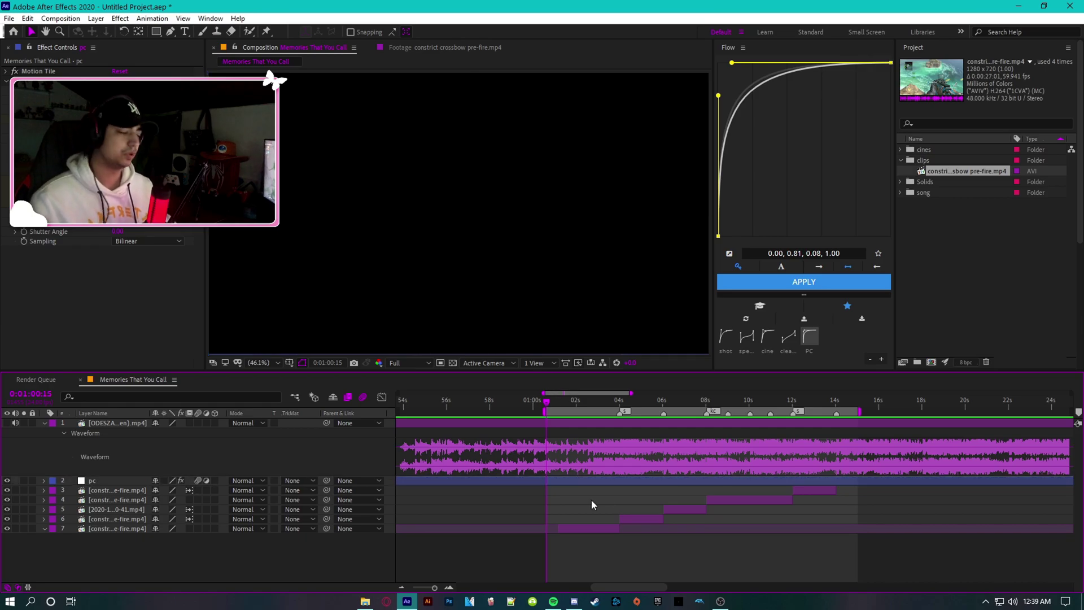
key(space)
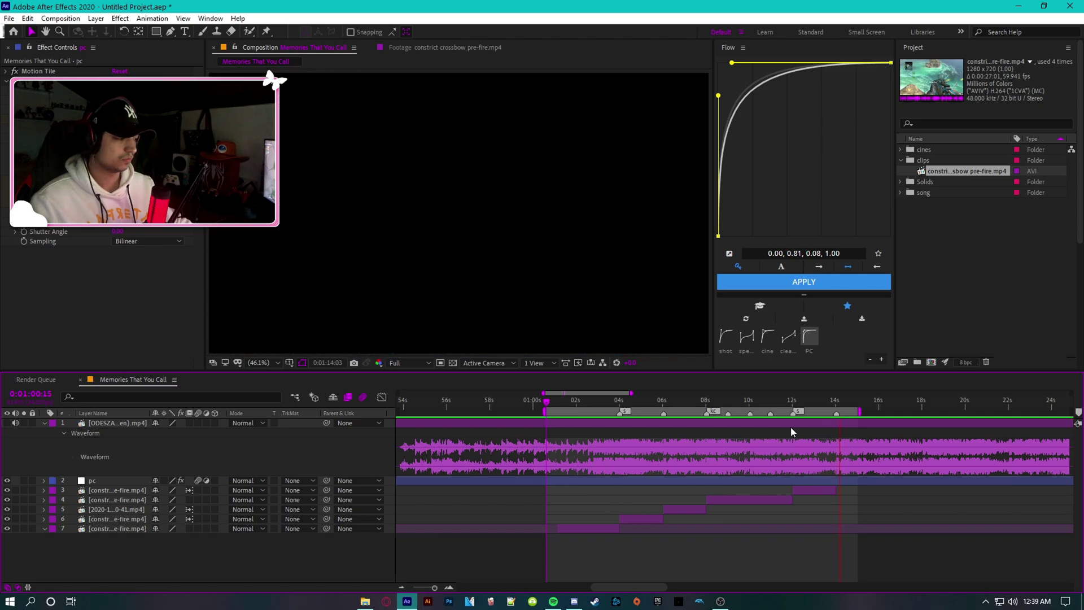
drag(790, 404, 546, 404)
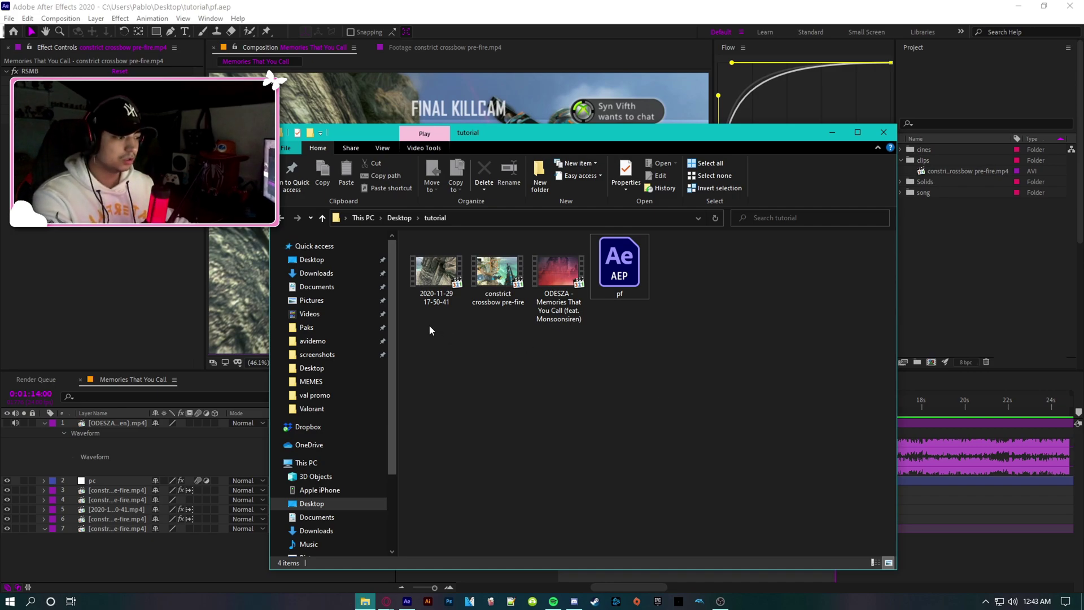
Step: Examine the two source clips, the song and the pf project file in the tutorial folder by selecting and deselecting them
drag(428, 325, 508, 281)
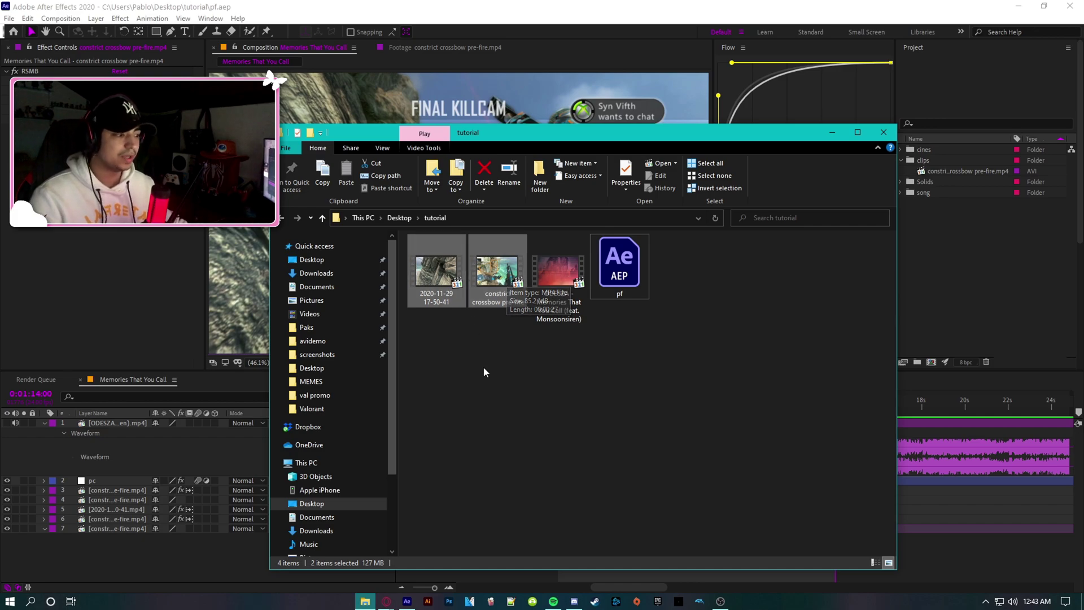
drag(440, 341, 504, 289)
click(499, 339)
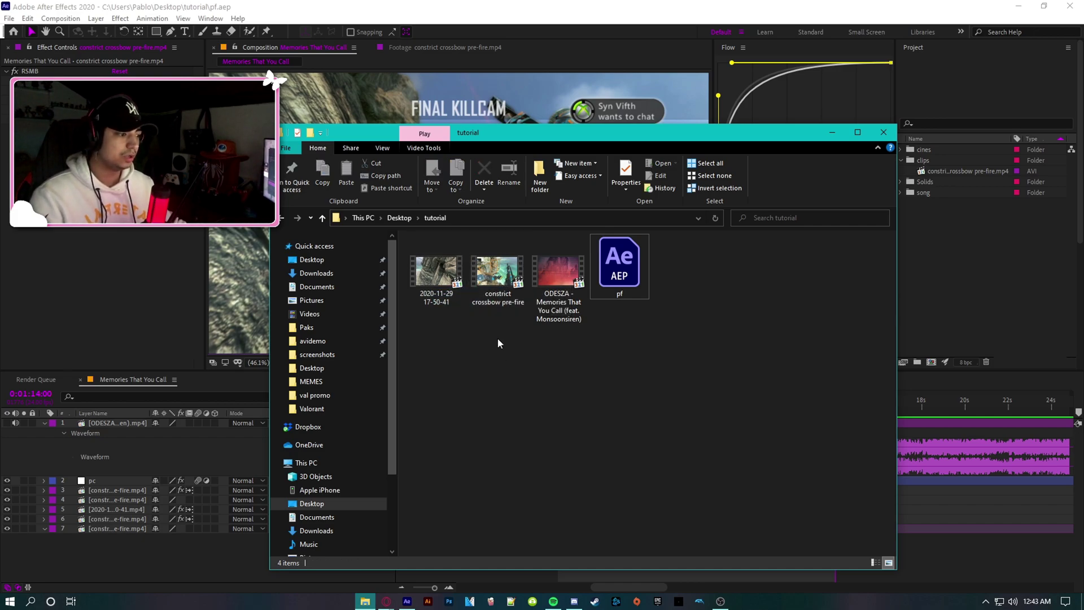
drag(673, 347, 412, 237)
drag(624, 347, 446, 289)
click(644, 339)
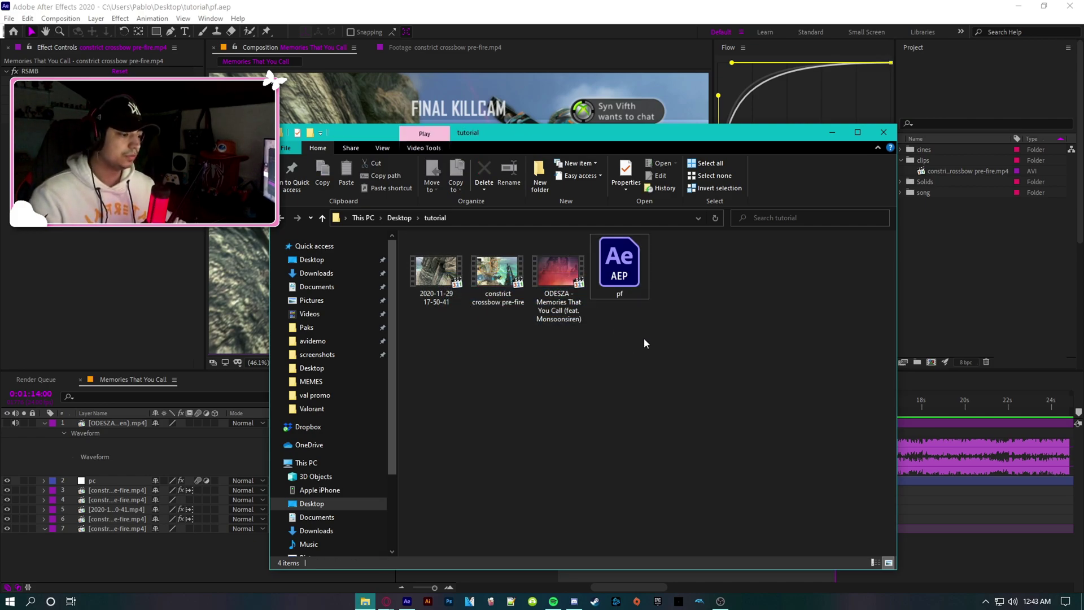